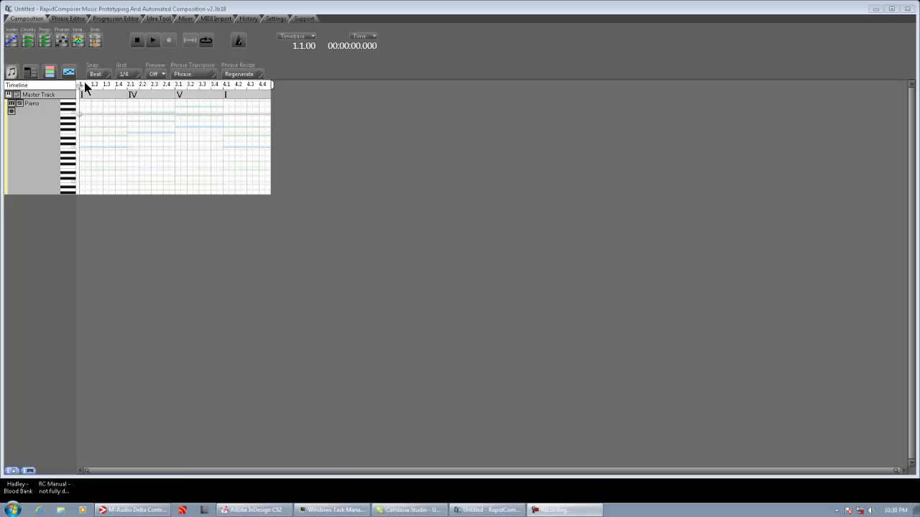
# Step: Show the Structure panel for the Untitled C Major composition with Part 1 and Line 1
pyautogui.click(32, 73)
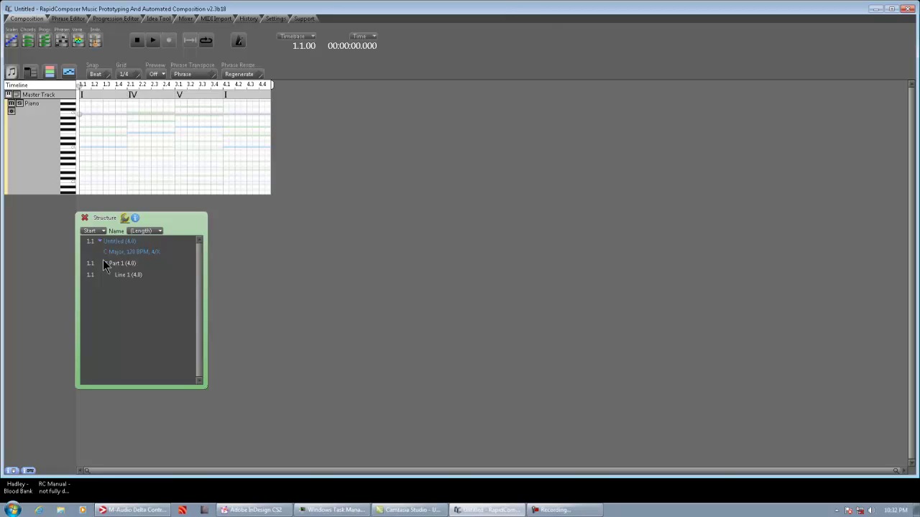
# Step: Set the Untitled composition's master key to G major at 95 BPM
pyautogui.click(141, 249)
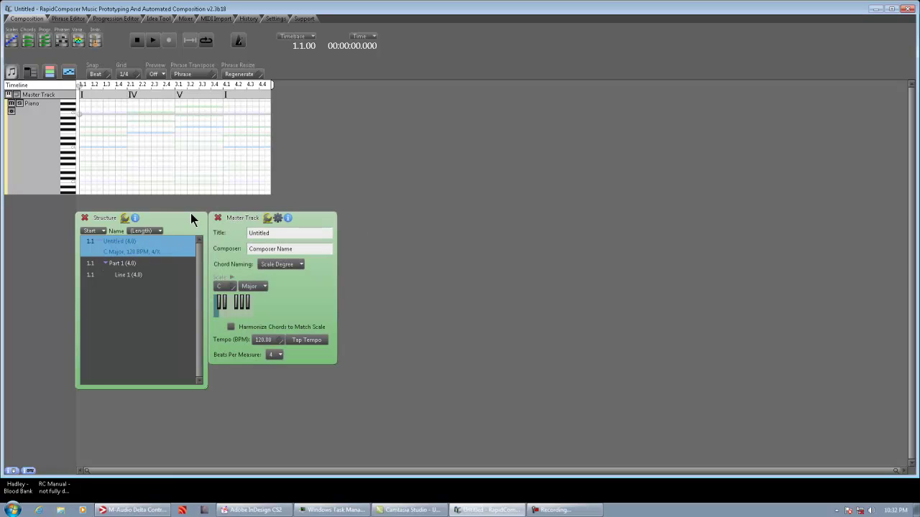
pyautogui.click(230, 285)
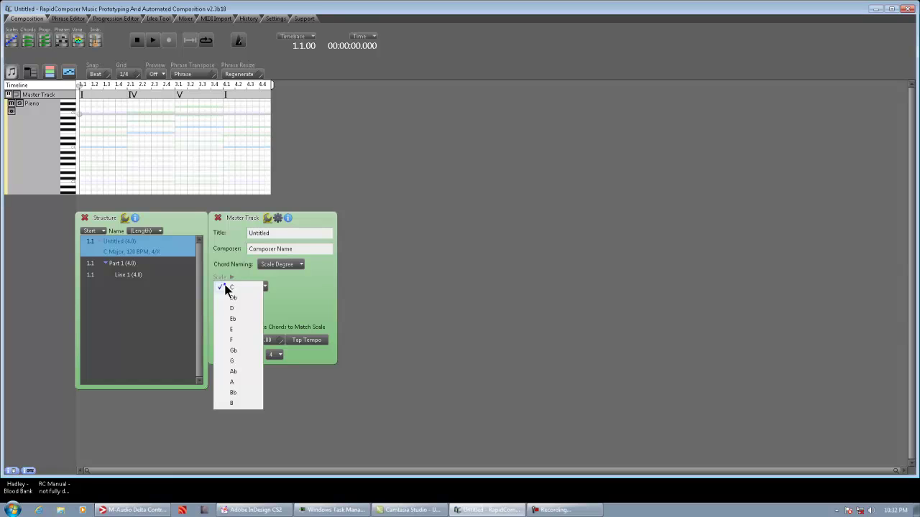
pyautogui.click(232, 361)
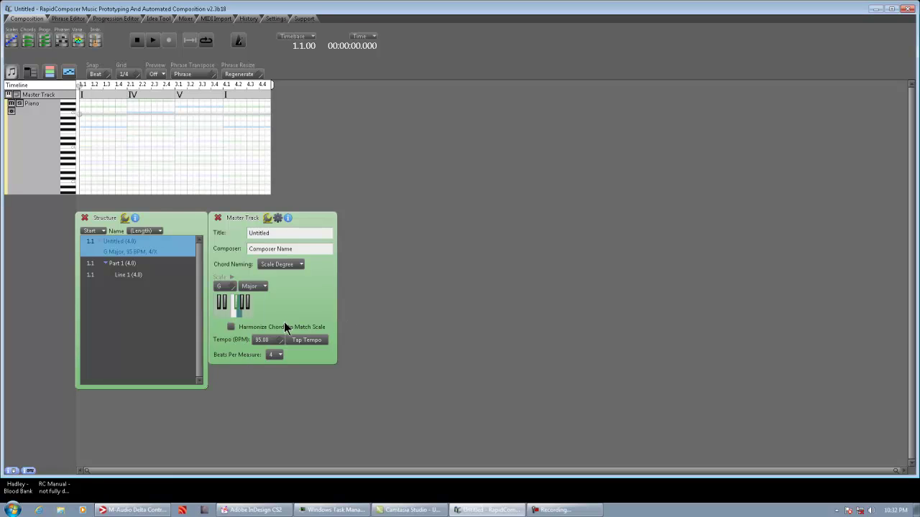
pyautogui.moveTo(284, 327)
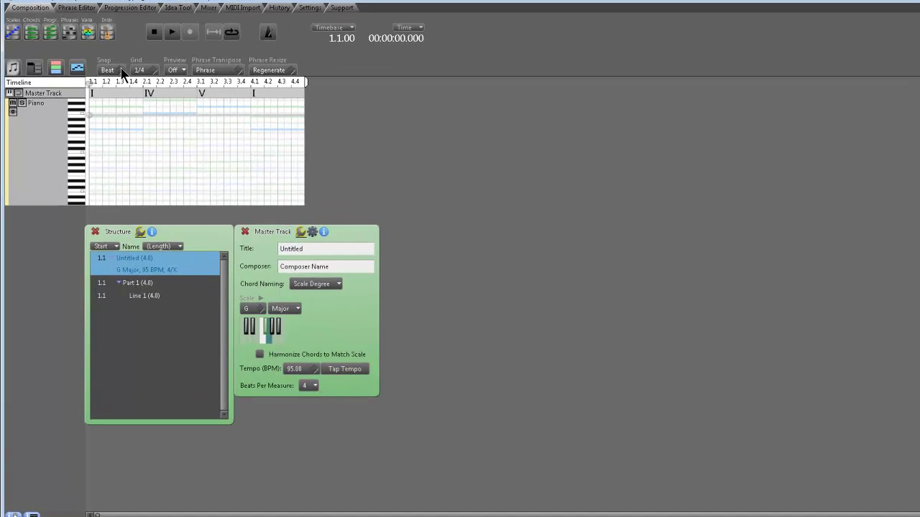
# Step: Set snap to Bar, try replacing the IV chord with E, then undo back to I–IV–V–I
pyautogui.click(106, 73)
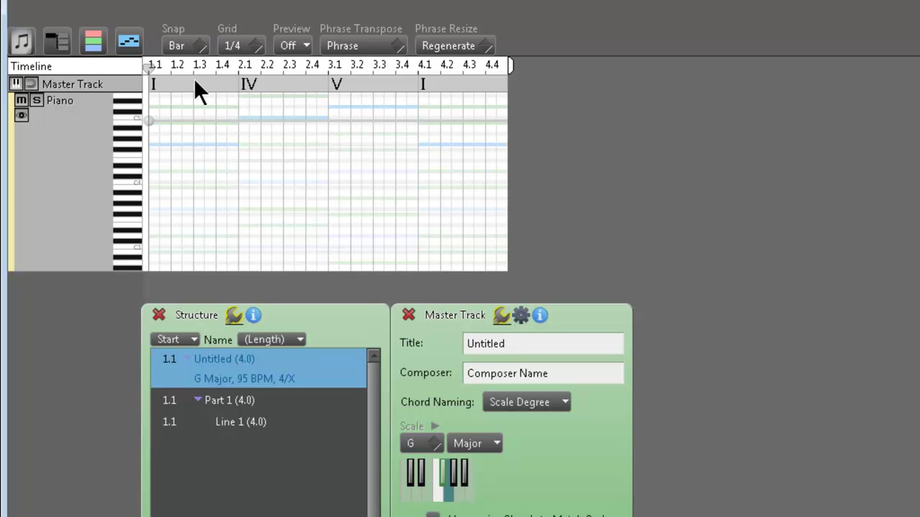
pyautogui.click(247, 82)
pyautogui.click(248, 83)
pyautogui.click(97, 6)
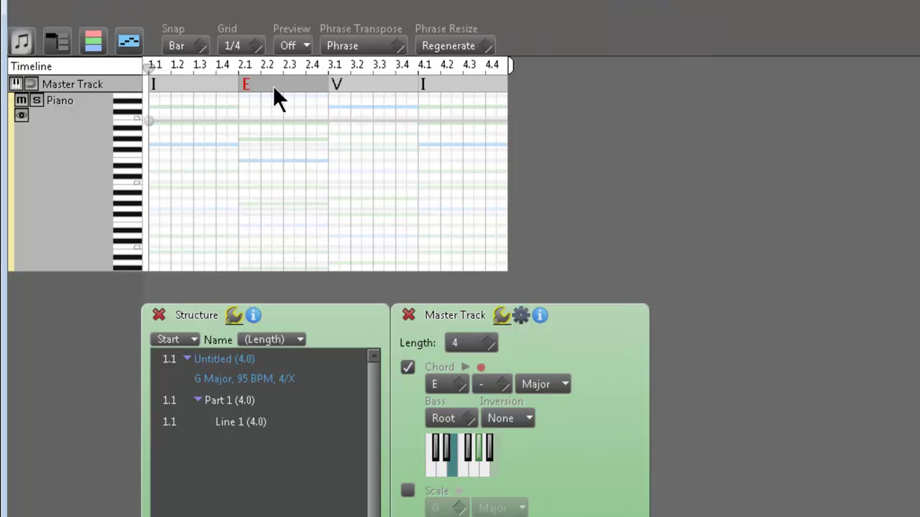
pyautogui.press('Delete')
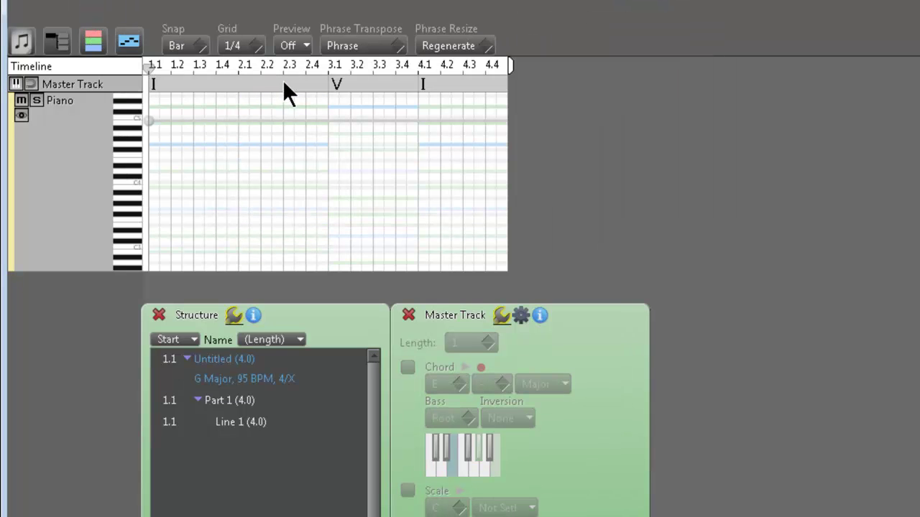
pyautogui.click(283, 85)
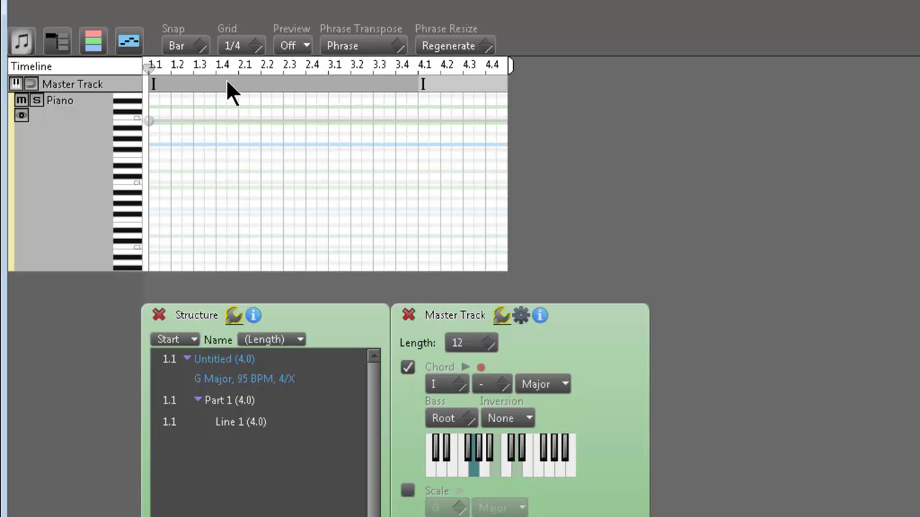
pyautogui.hotkey('ctrl', 'z')
pyautogui.hotkey('ctrl', 'z')
pyautogui.hotkey('ctrl', 'z')
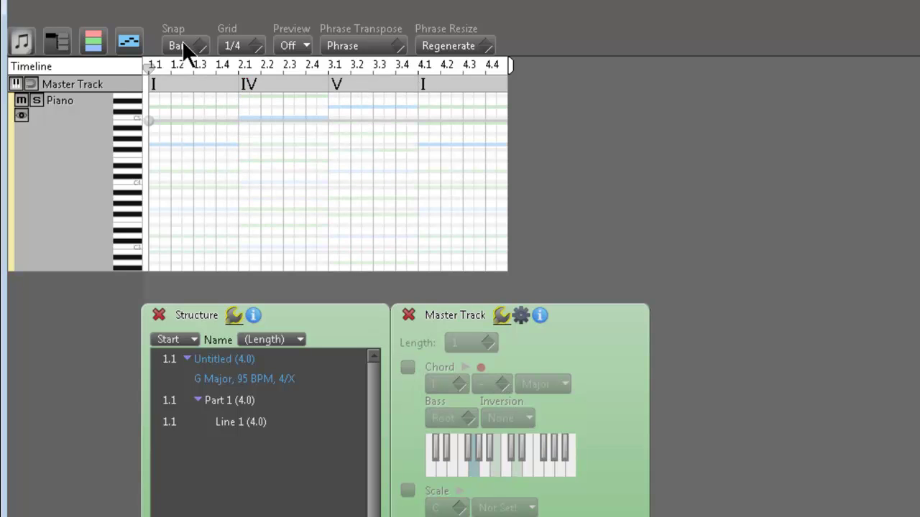
# Step: Clear the chord selection and bring up Part 1's settings
pyautogui.click(195, 80)
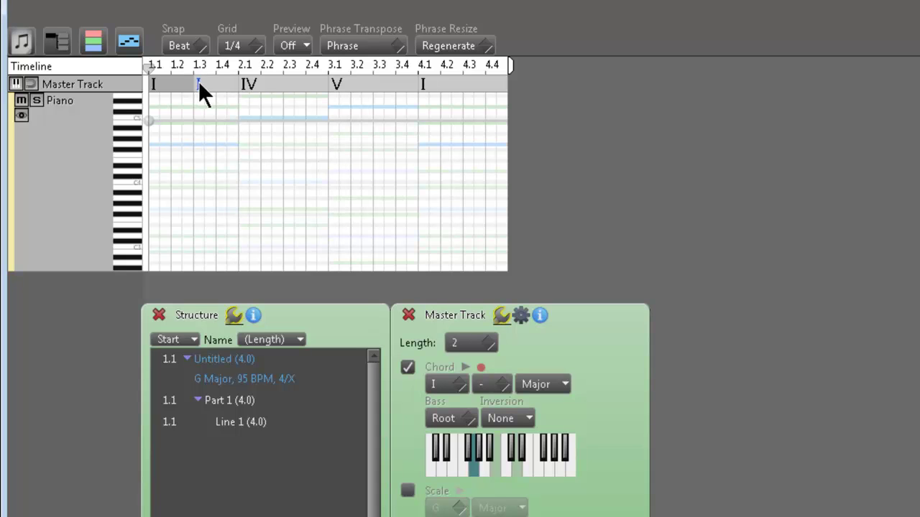
pyautogui.click(177, 82)
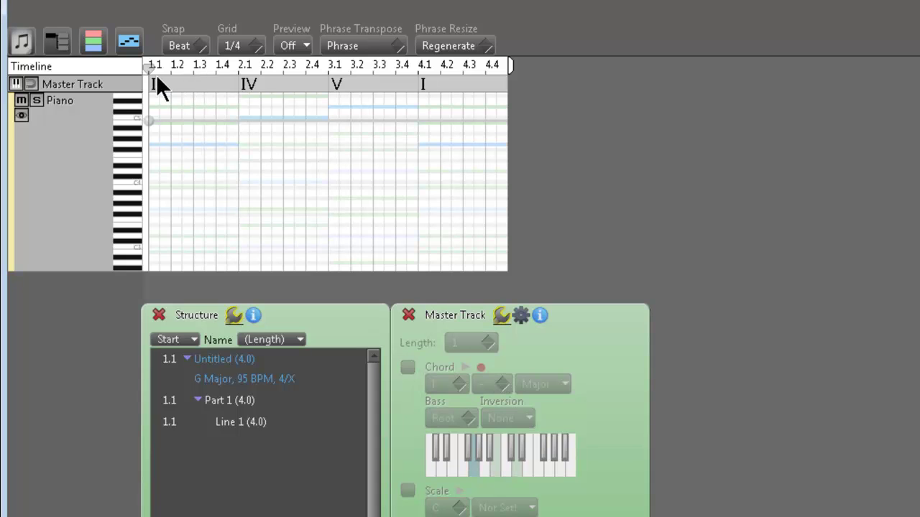
pyautogui.click(221, 404)
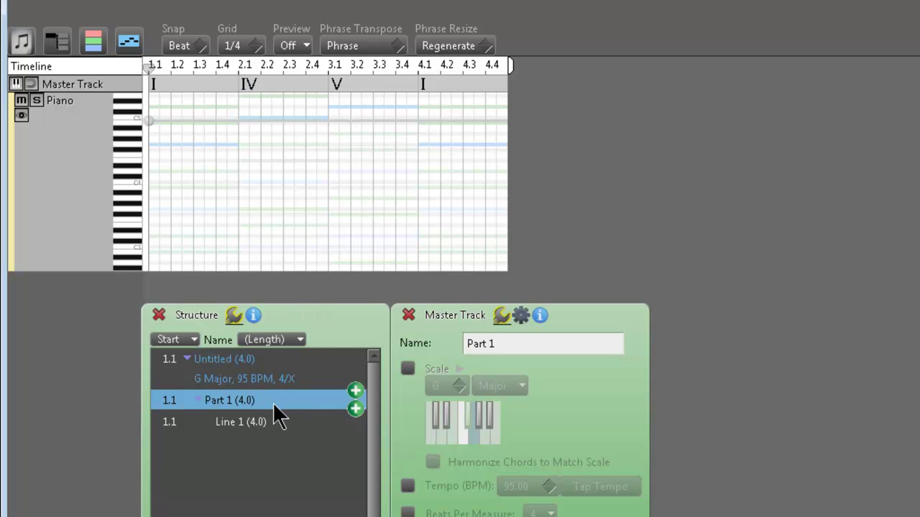
# Step: Shorten Line 1 to two bars and add a second two-bar line after it
pyautogui.moveTo(506, 67); pyautogui.dragTo(329, 67)
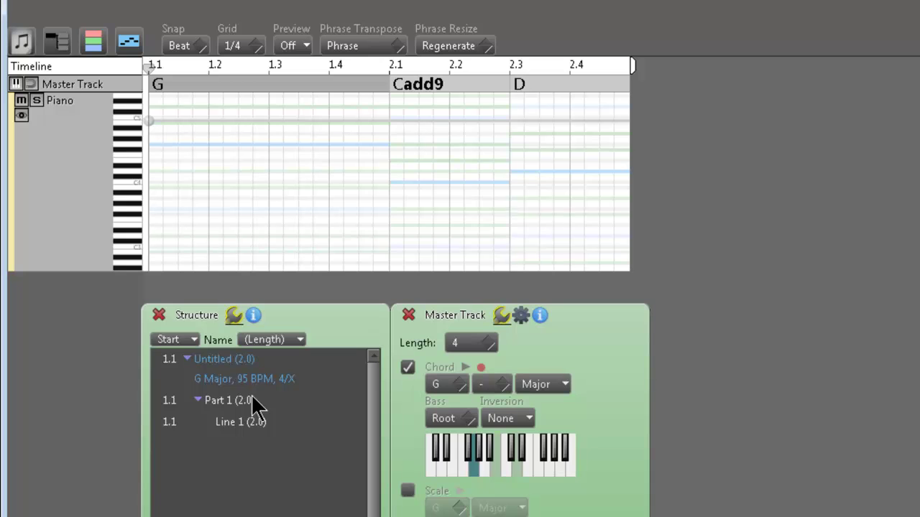
pyautogui.click(252, 424)
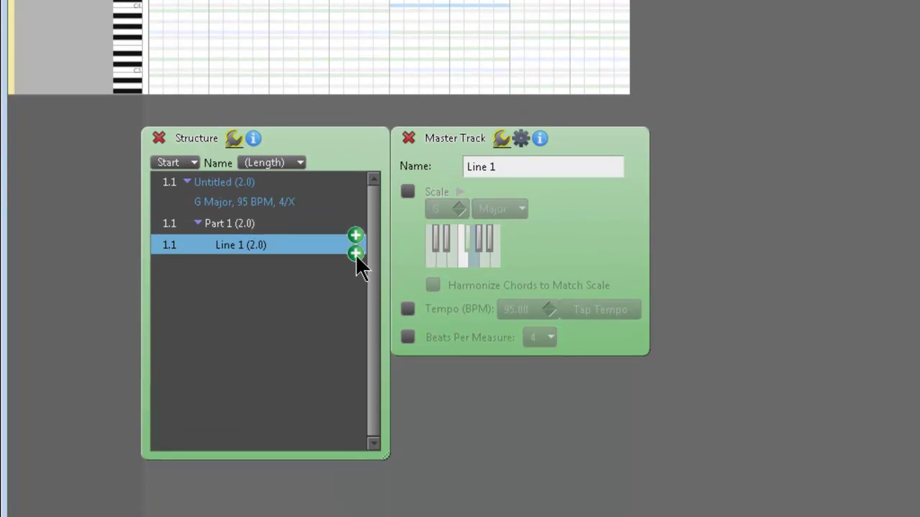
pyautogui.click(356, 254)
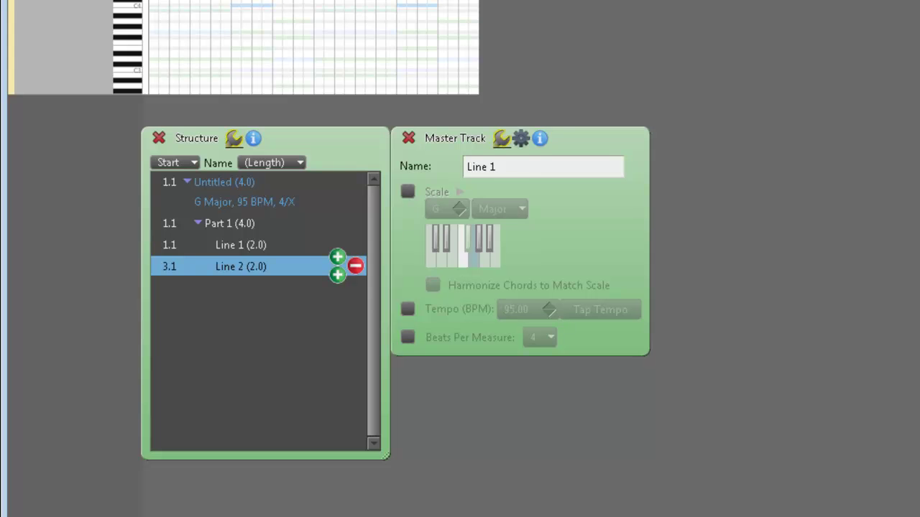
# Step: Add Lines 3 and 4 so Part 1 has four 2-bar lines at 1.1, 3.1, 5.1 and 7.1
pyautogui.click(337, 274)
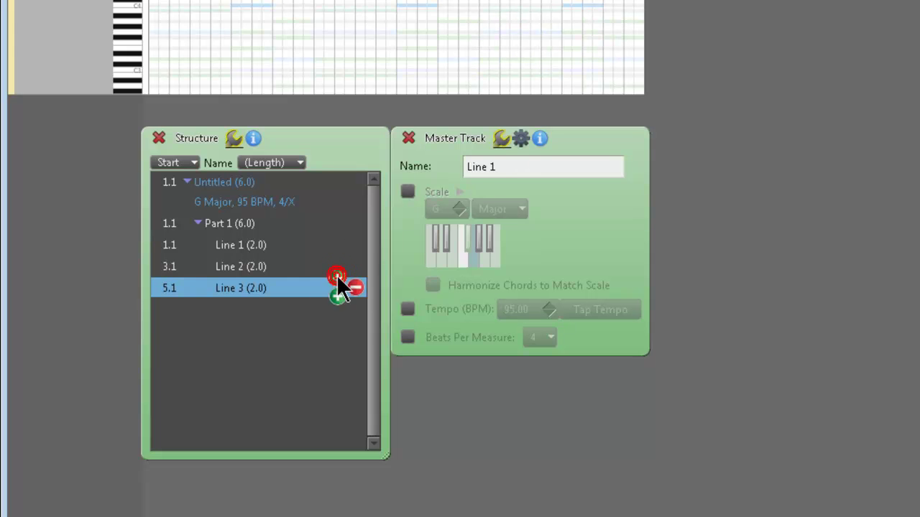
pyautogui.click(337, 296)
pyautogui.click(246, 245)
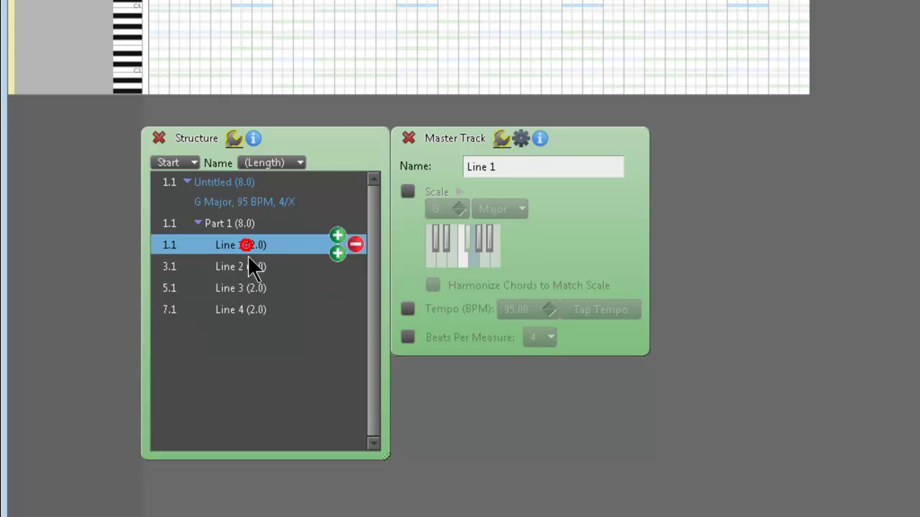
pyautogui.click(248, 267)
pyautogui.click(249, 287)
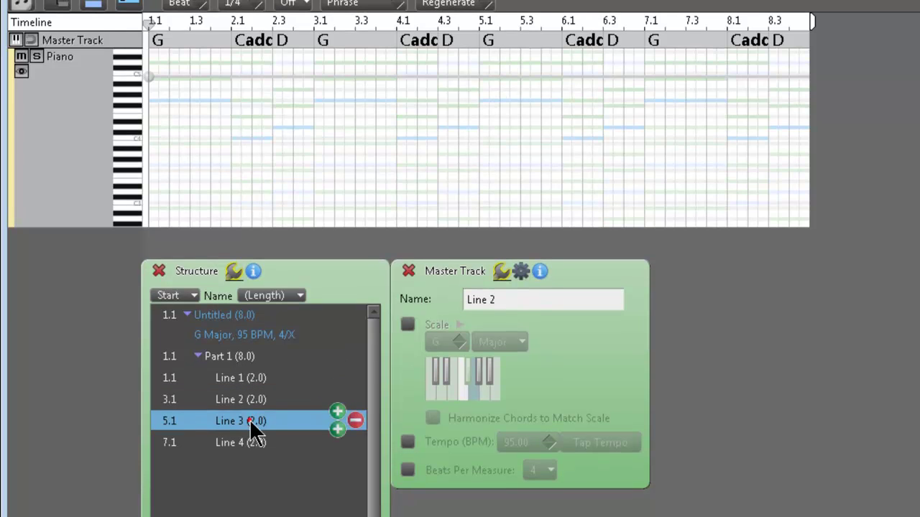
pyautogui.click(258, 446)
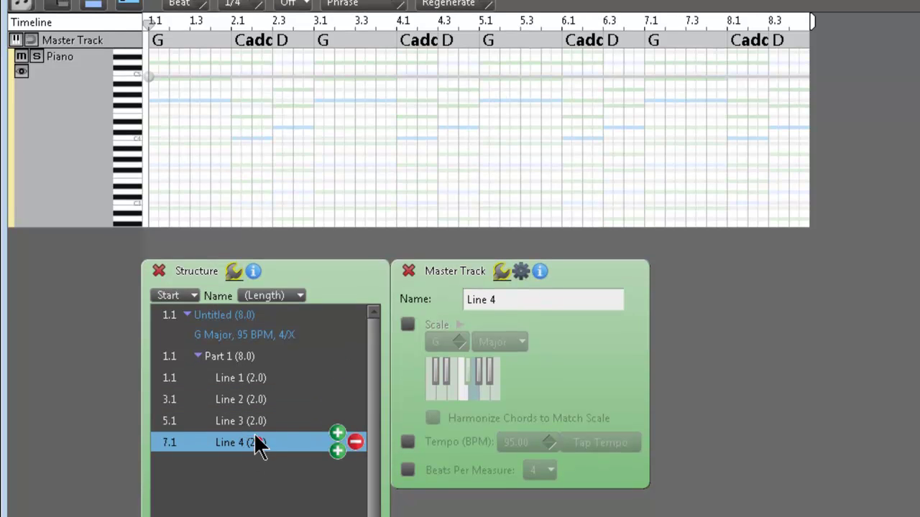
pyautogui.click(197, 356)
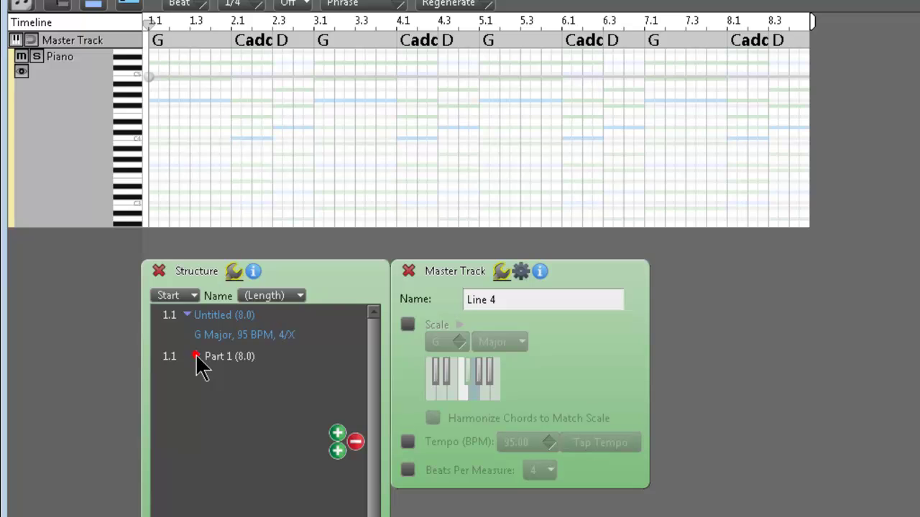
pyautogui.click(215, 359)
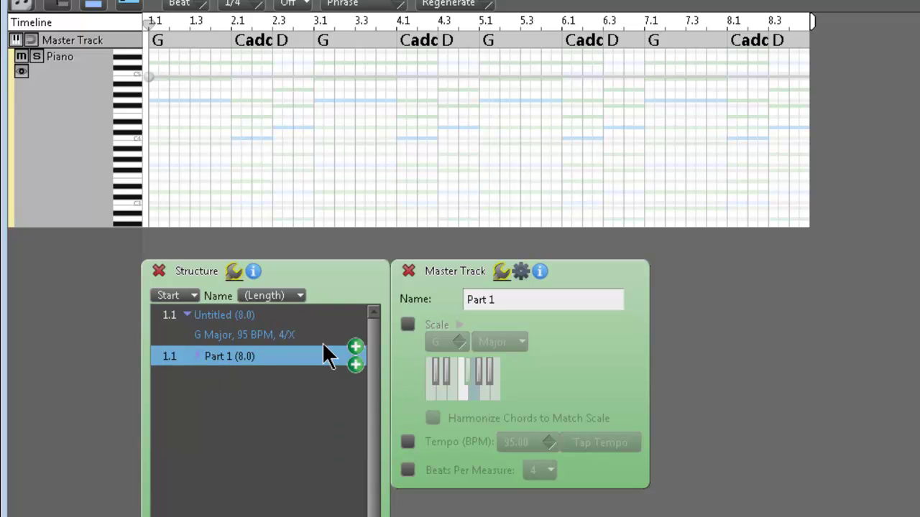
# Step: Add Part 2 at 9.1 and delete its Lines 4, 3 and 2, leaving one 2-bar line
pyautogui.click(356, 365)
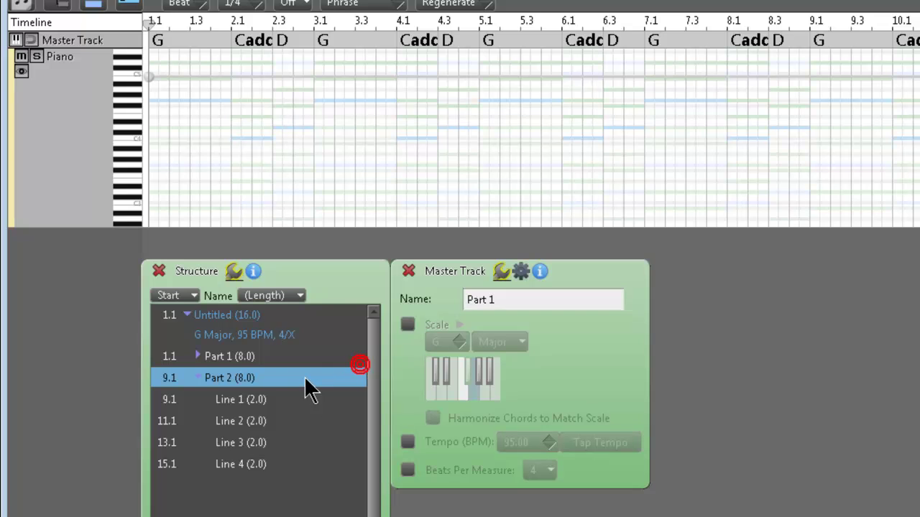
pyautogui.click(199, 378)
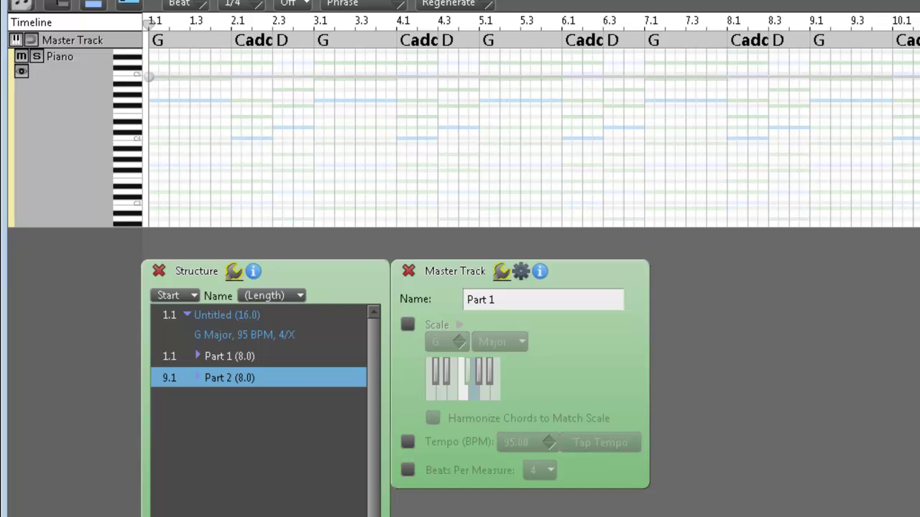
pyautogui.click(193, 377)
pyautogui.click(246, 463)
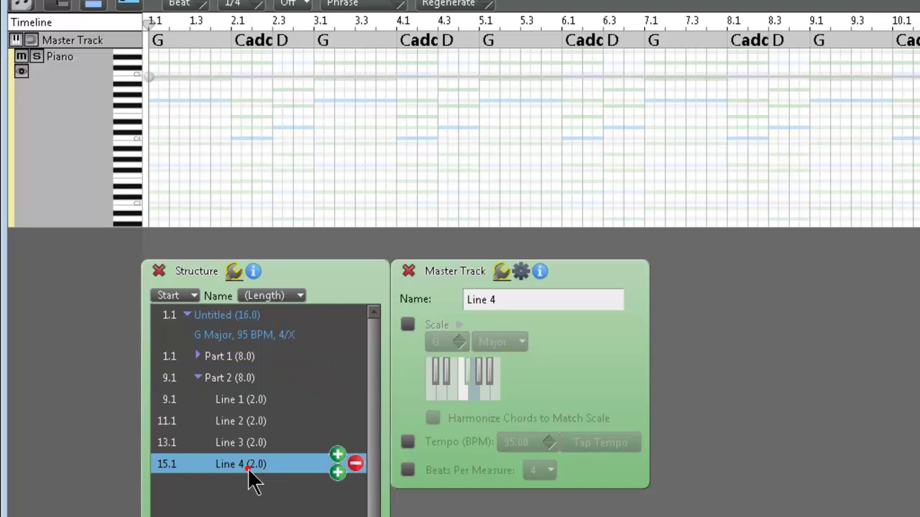
pyautogui.click(356, 463)
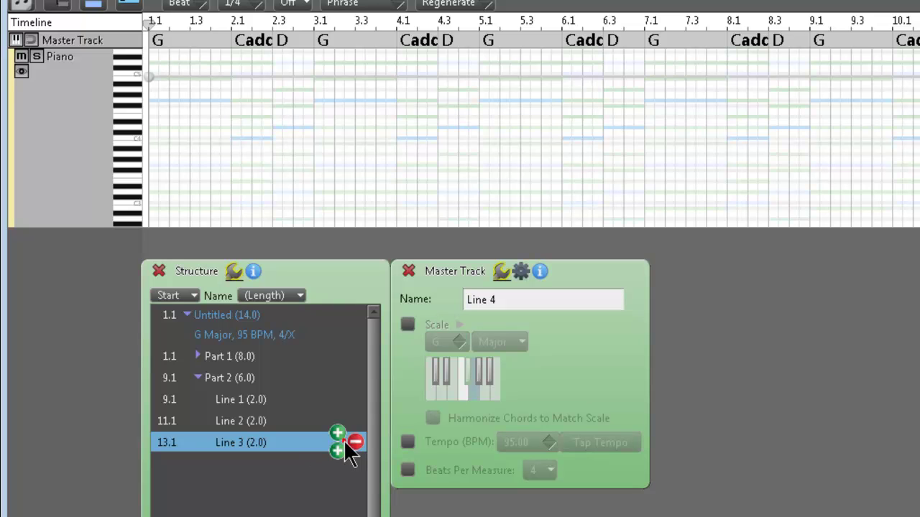
pyautogui.click(356, 442)
pyautogui.click(357, 421)
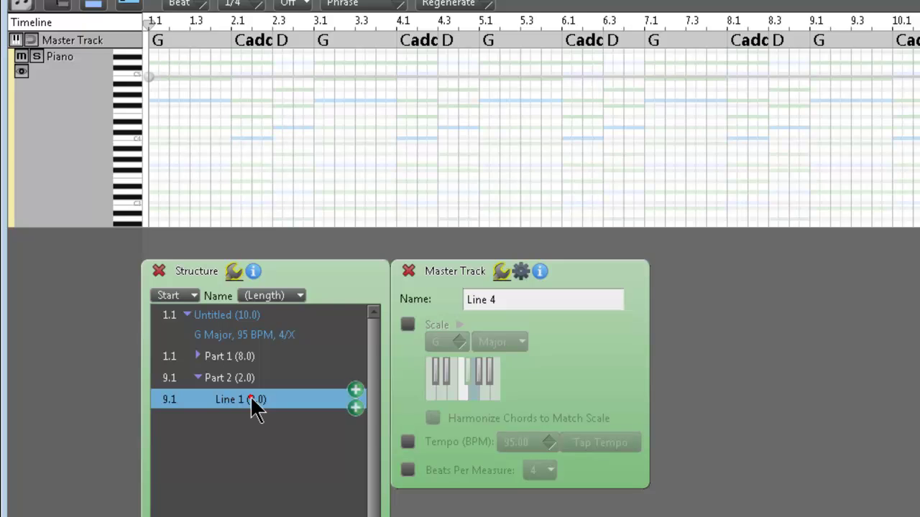
pyautogui.click(251, 400)
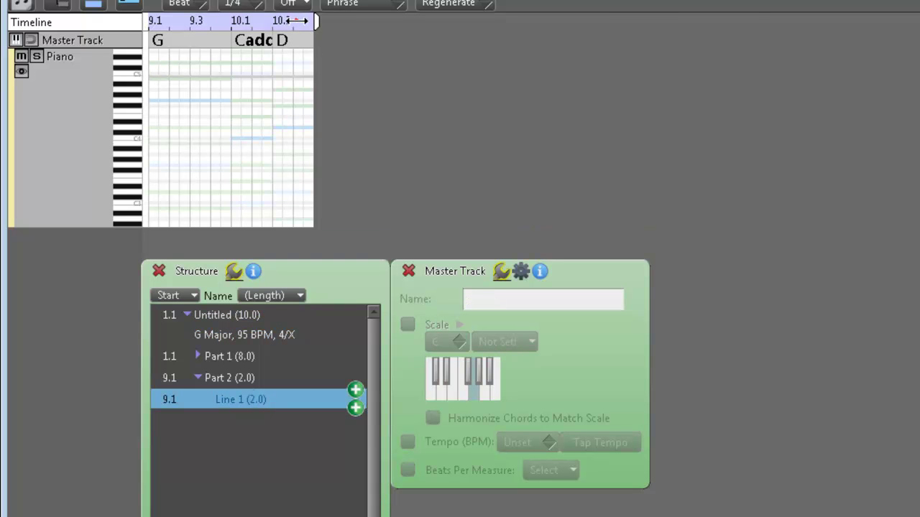
# Step: Set Part 2's bar 9 chord to E minor
pyautogui.moveTo(295, 21); pyautogui.dragTo(536, 32)
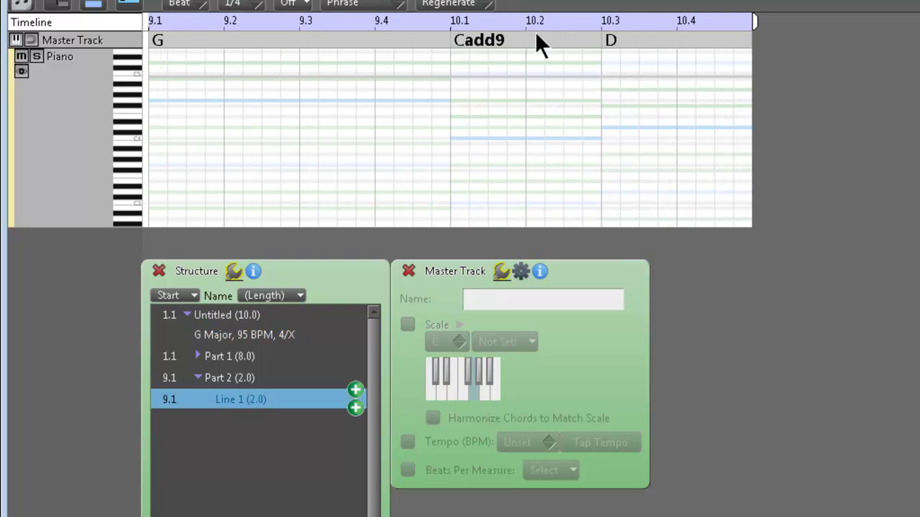
pyautogui.click(156, 36)
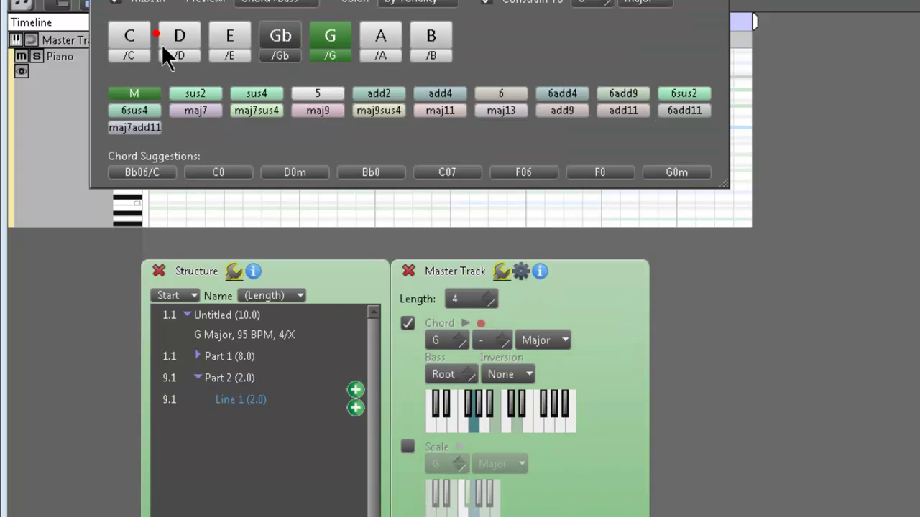
pyautogui.click(230, 32)
pyautogui.click(129, 94)
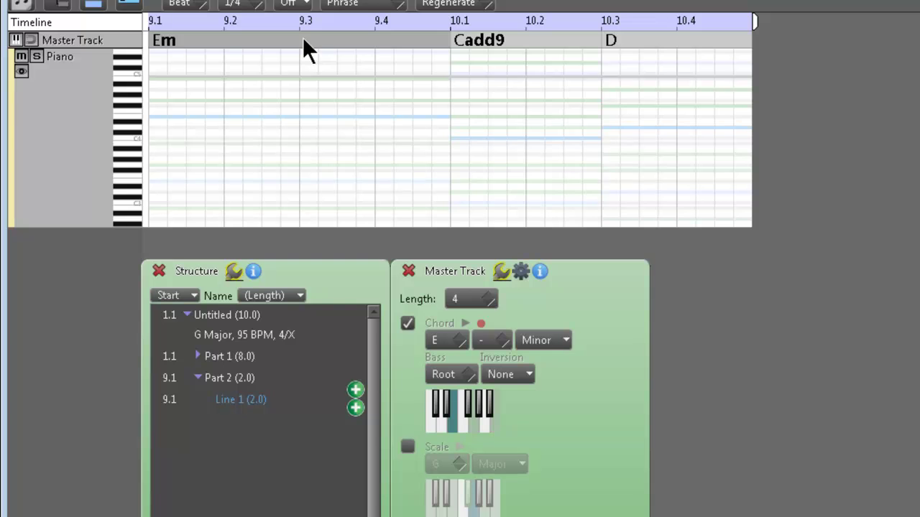
# Step: Insert a D major chord at 9.3 and change the D at 10.3 to G
pyautogui.click(301, 38)
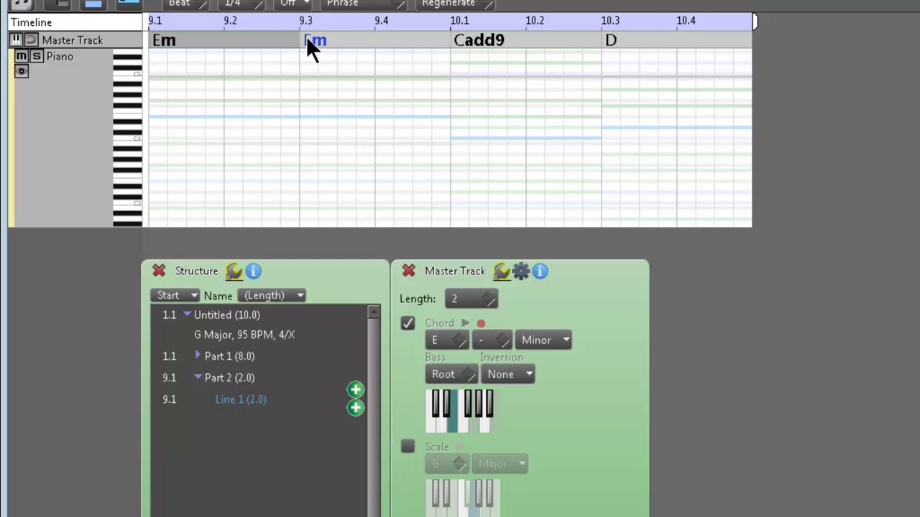
pyautogui.click(177, 39)
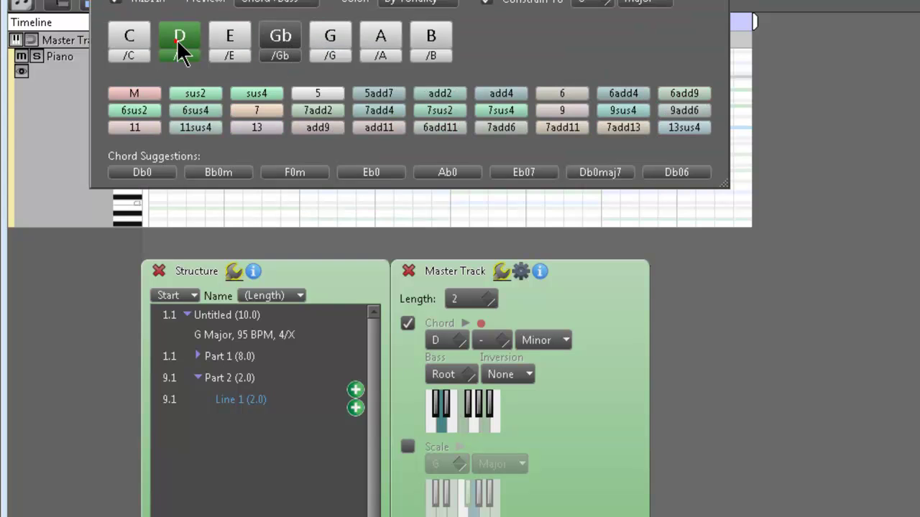
pyautogui.click(133, 92)
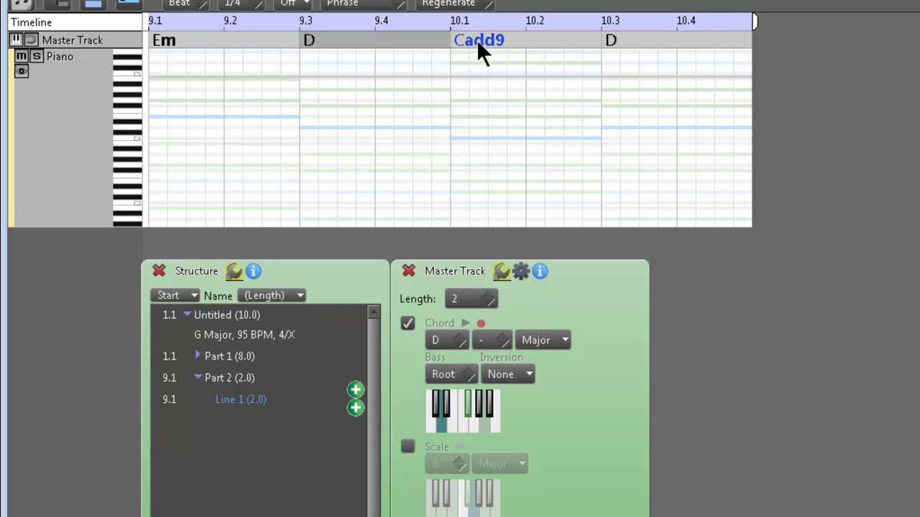
pyautogui.click(609, 40)
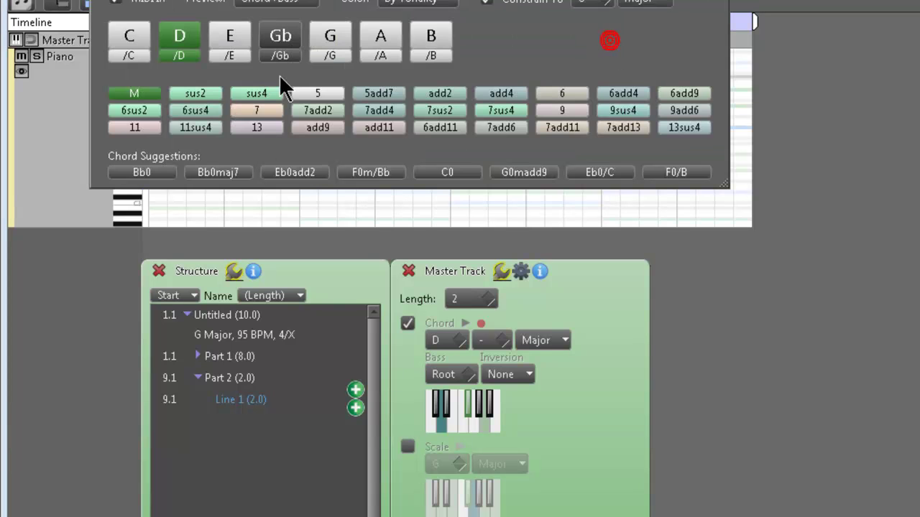
pyautogui.click(327, 37)
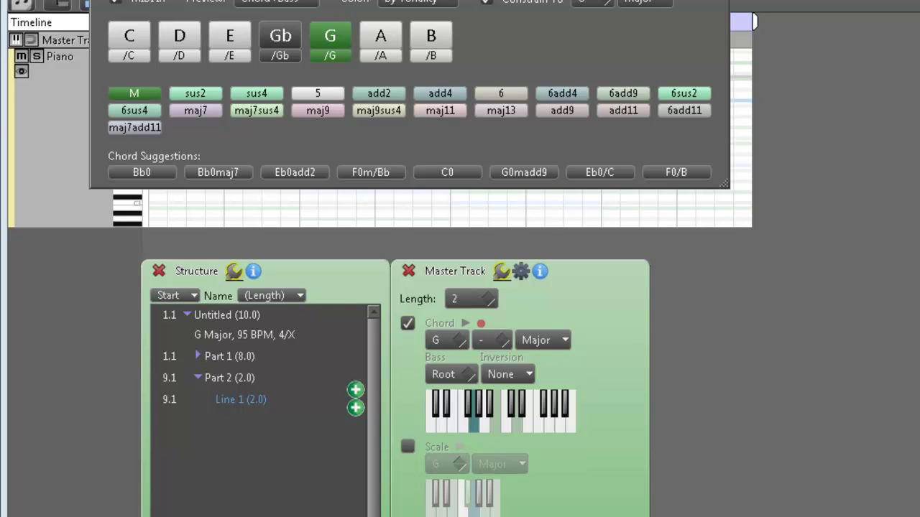
pyautogui.press('Escape')
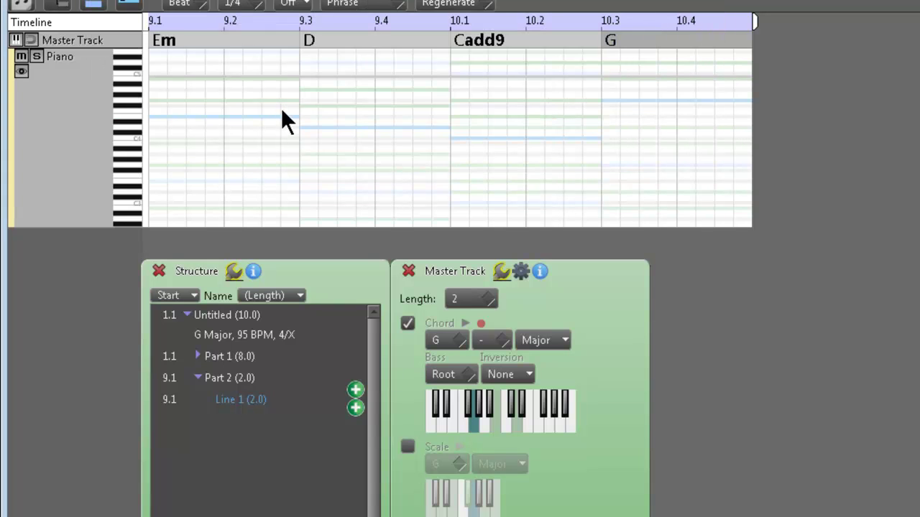
# Step: Add a second line to Part 2 and collapse its lines
pyautogui.click(273, 401)
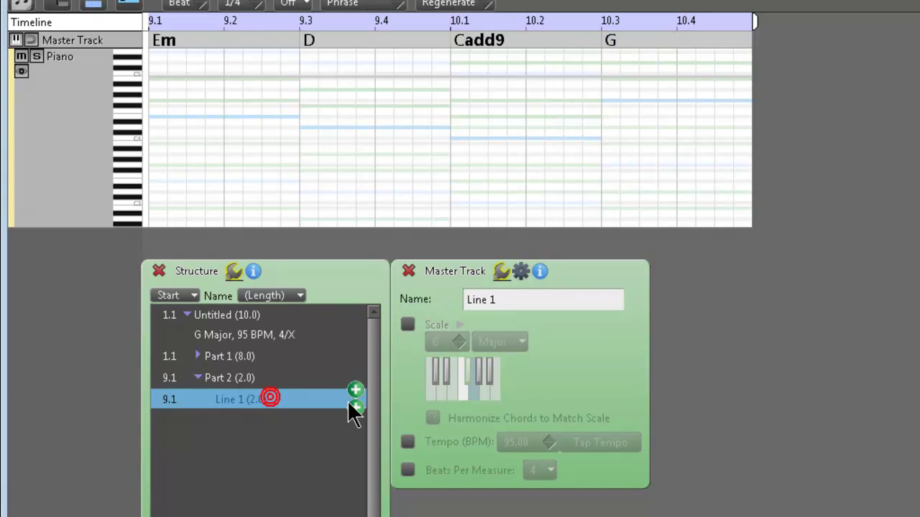
pyautogui.click(355, 408)
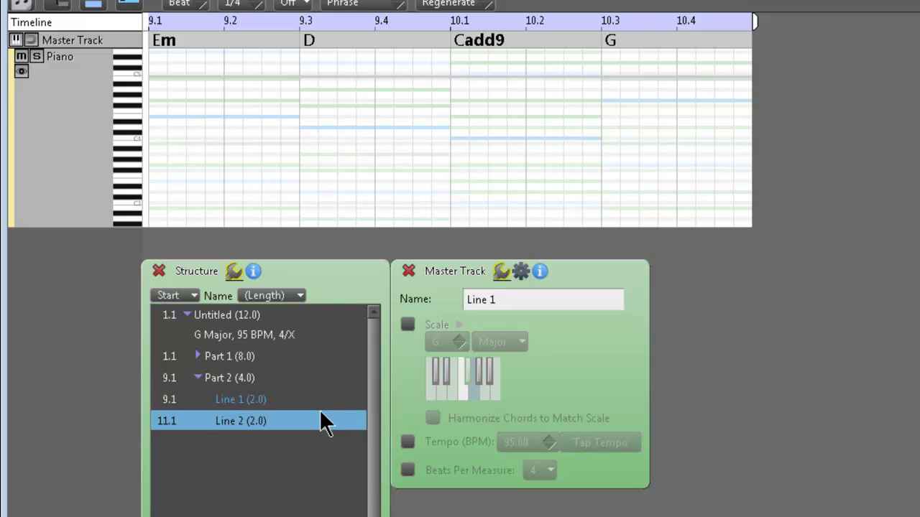
pyautogui.click(198, 375)
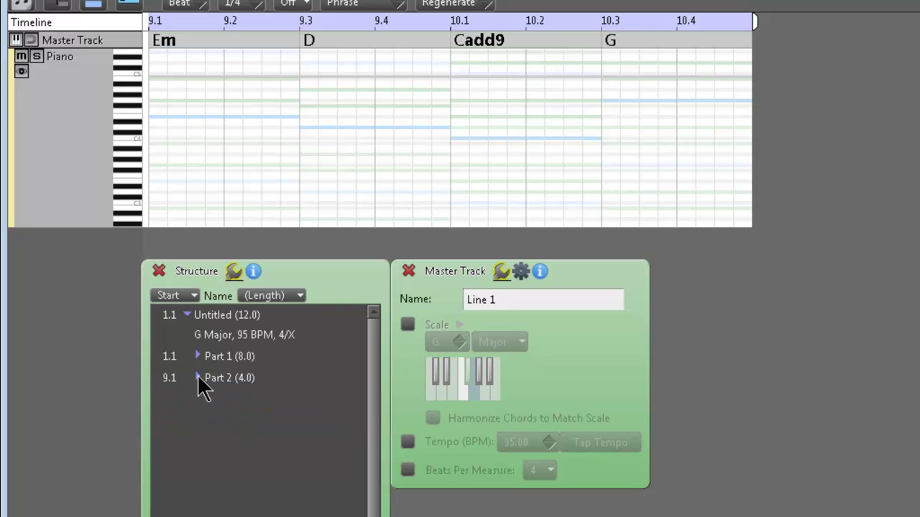
pyautogui.click(210, 377)
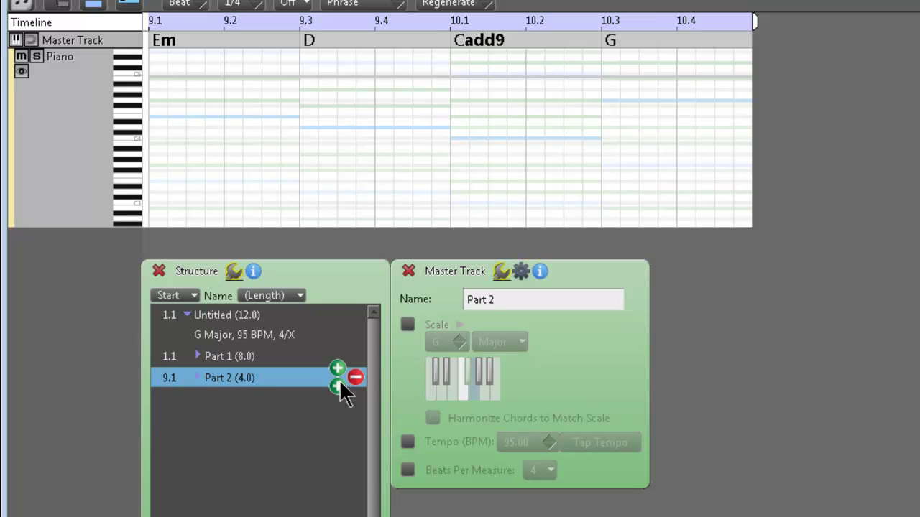
# Step: Add Part 3 at 13.1 and remove its Line 2, leaving one 2-bar line
pyautogui.click(340, 382)
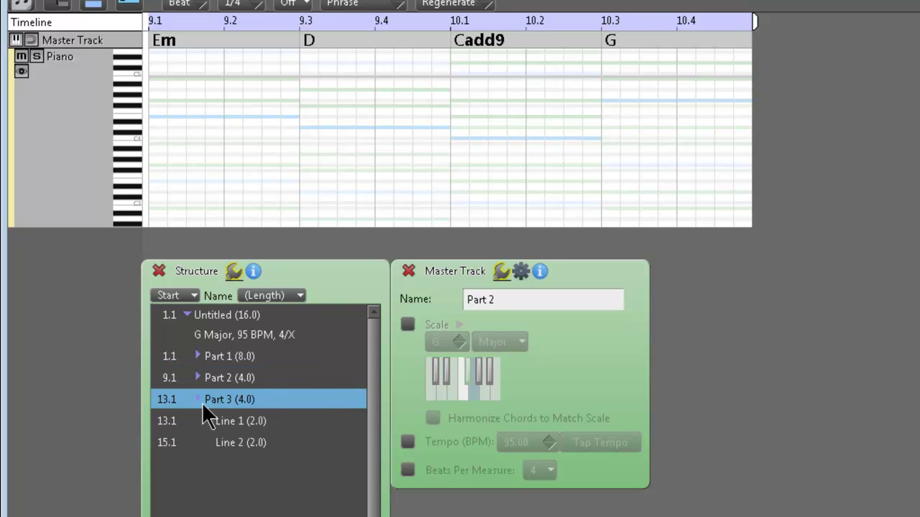
pyautogui.click(214, 405)
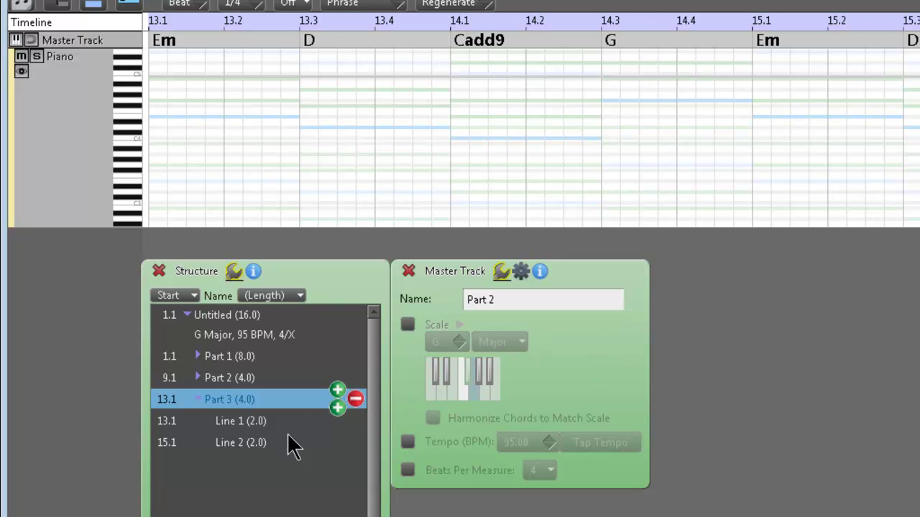
pyautogui.click(248, 442)
pyautogui.click(355, 442)
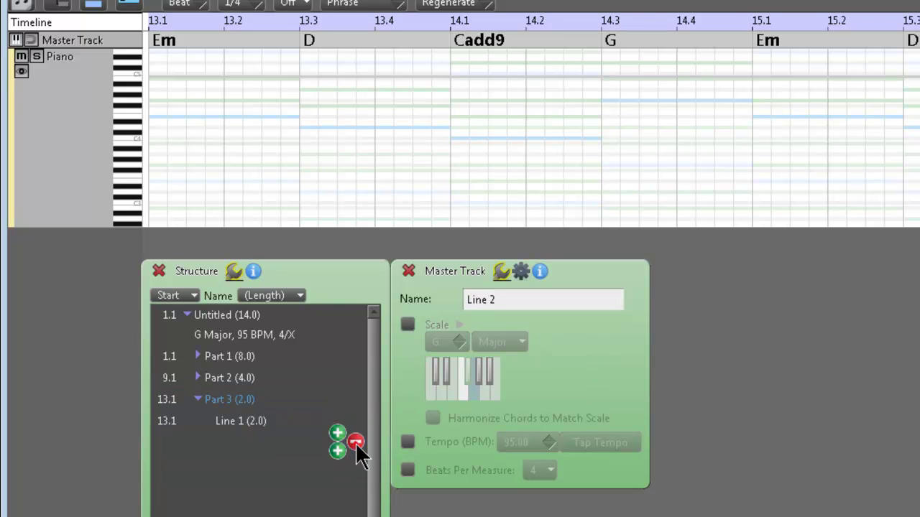
# Step: Change Part 3's chord at 13.3 to G and the Cadd9 at 14.1 to Em
pyautogui.moveTo(304, 424)
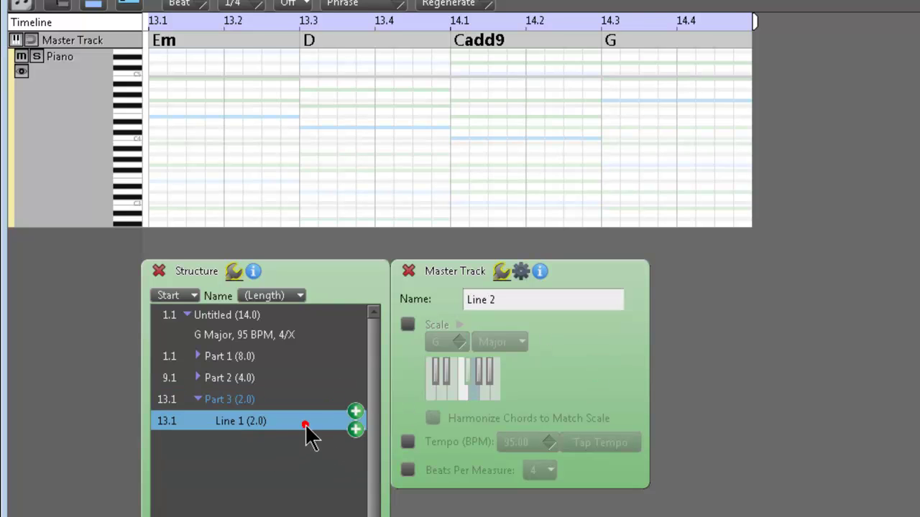
pyautogui.click(261, 424)
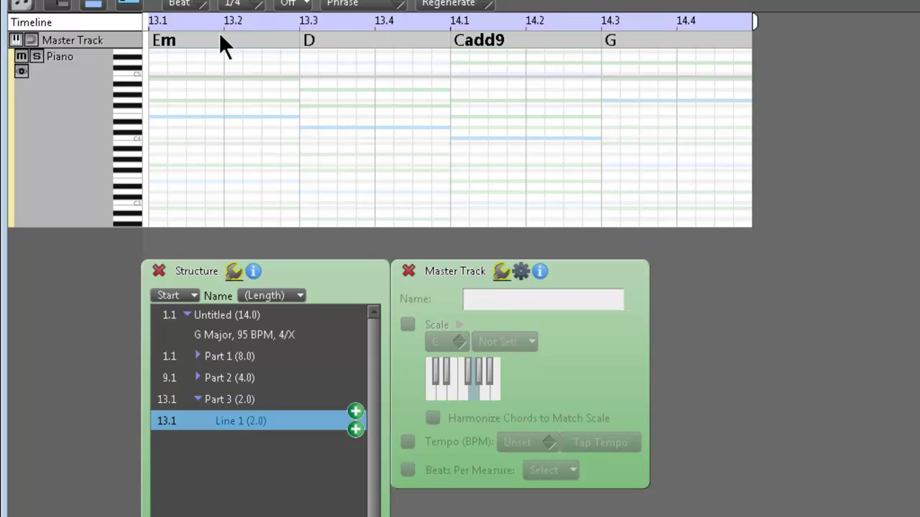
pyautogui.doubleClick(307, 36)
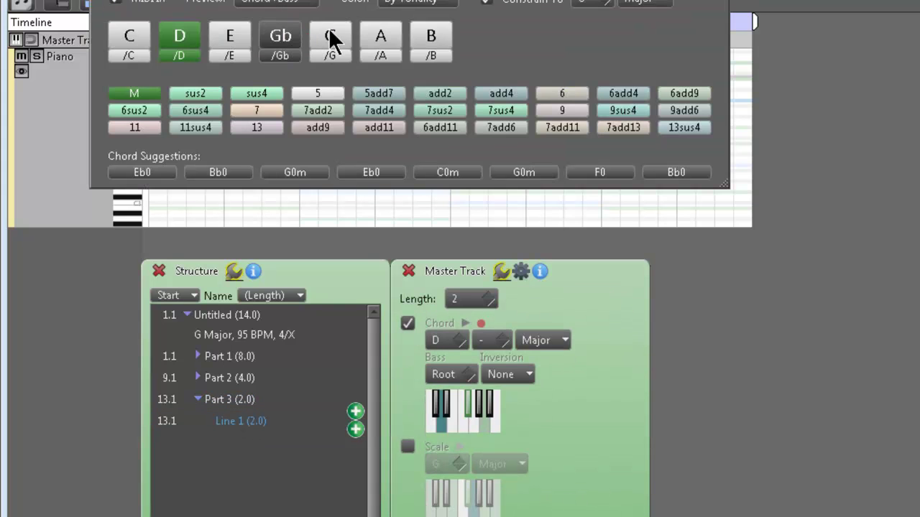
pyautogui.click(329, 36)
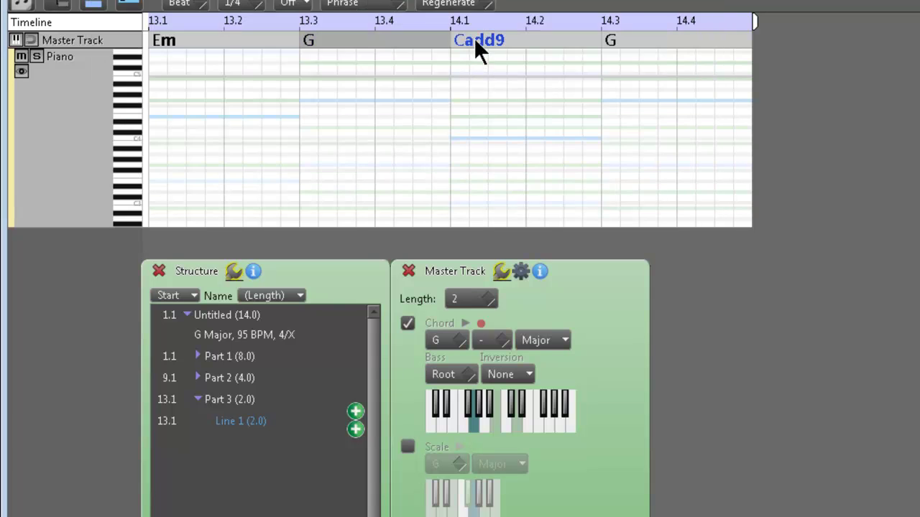
pyautogui.doubleClick(473, 37)
pyautogui.click(216, 34)
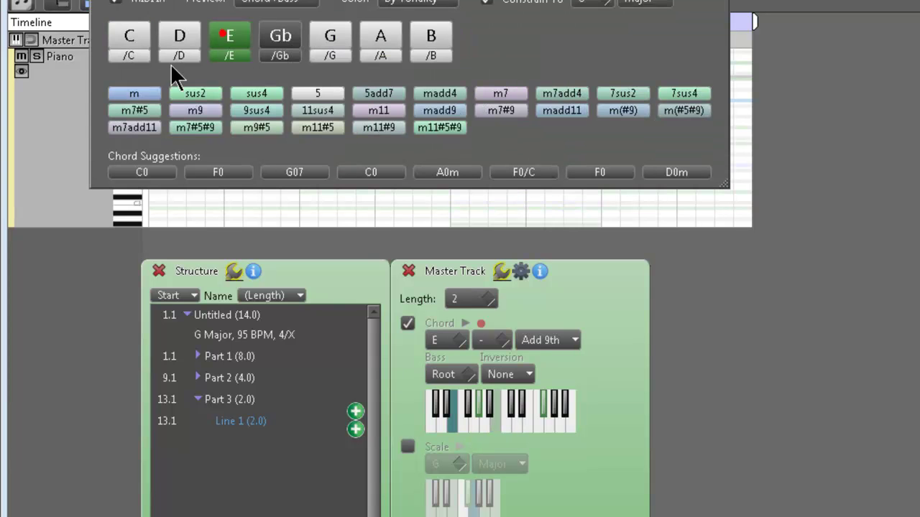
pyautogui.click(133, 94)
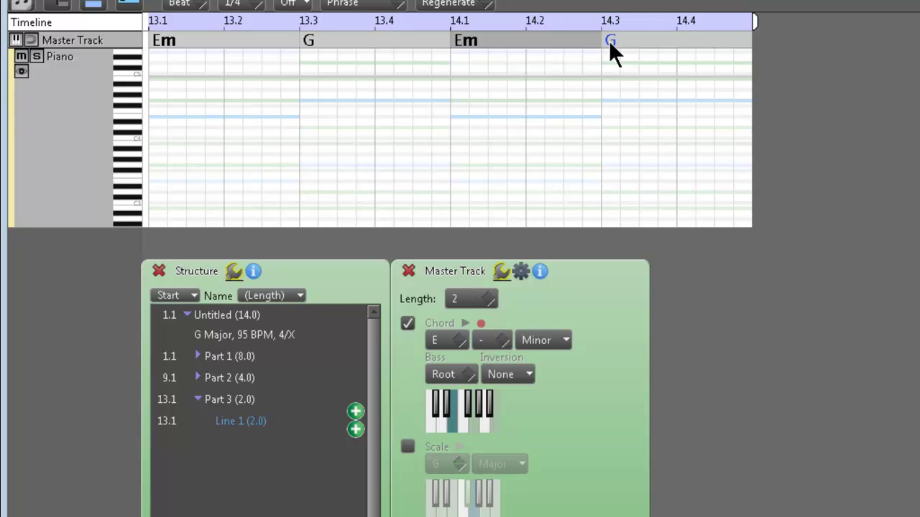
# Step: Extend the song through bar 16 and set the chord at 15.1 to Em
pyautogui.moveTo(753, 21); pyautogui.dragTo(919, 21)
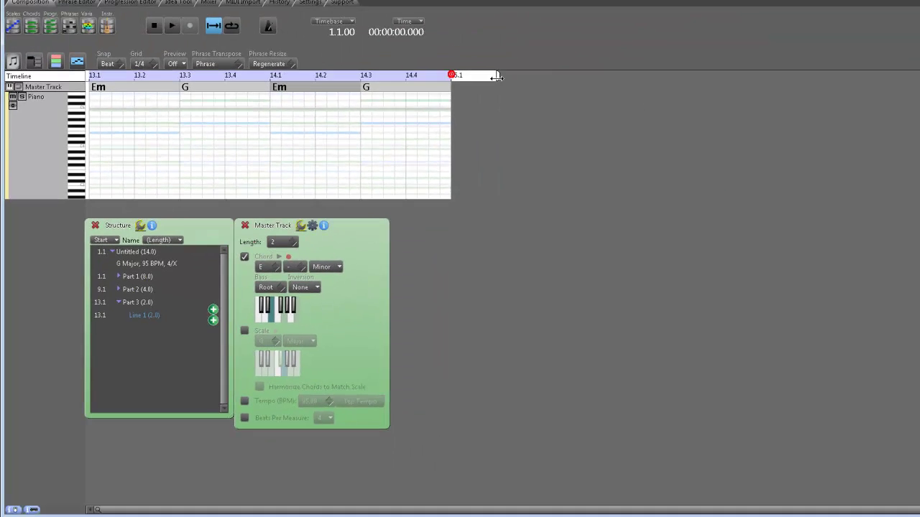
pyautogui.moveTo(513, 85); pyautogui.dragTo(726, 86)
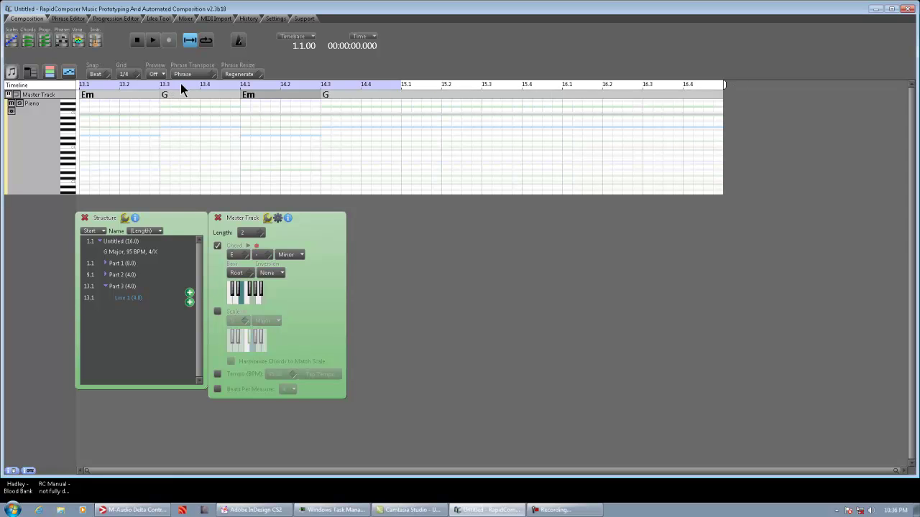
pyautogui.scroll(-4, 181, 83)
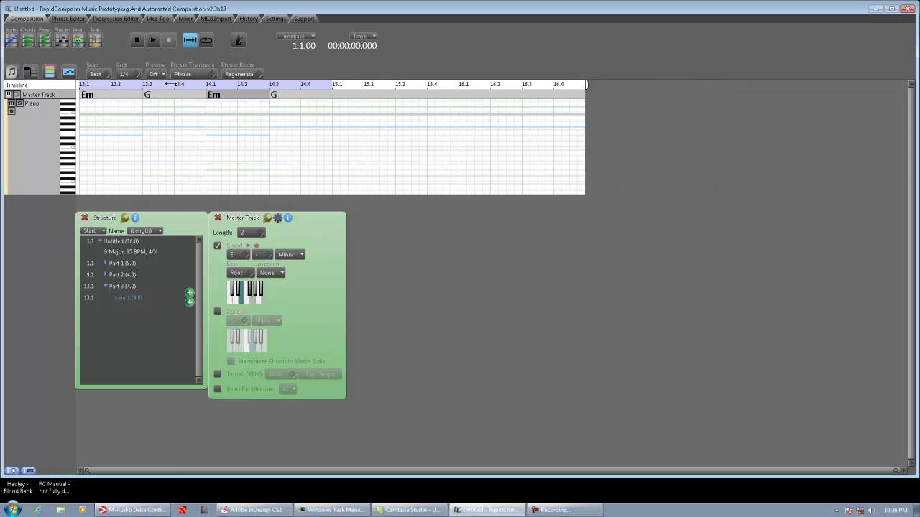
pyautogui.click(291, 94)
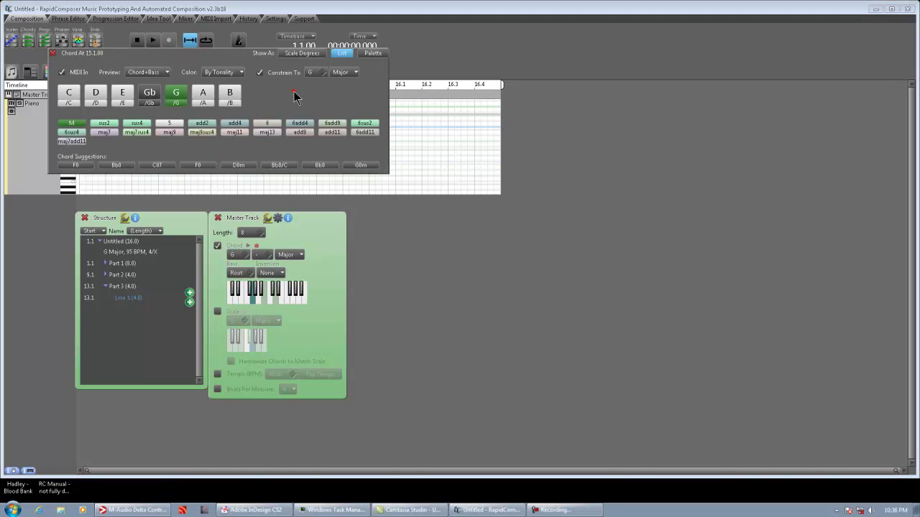
pyautogui.click(122, 92)
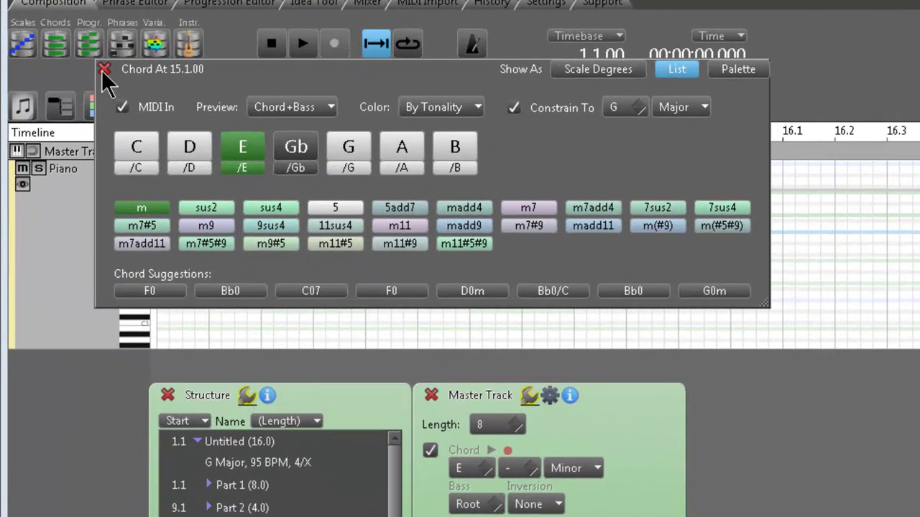
pyautogui.click(104, 68)
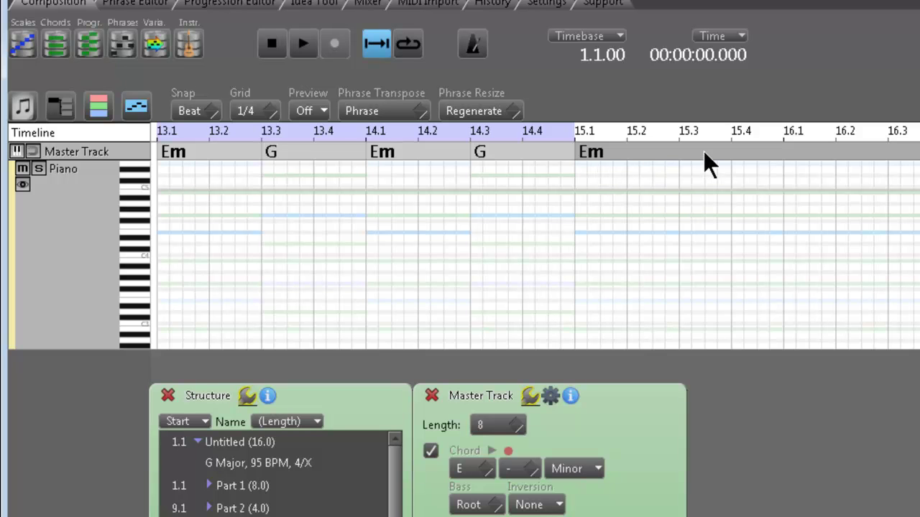
# Step: Add a D major chord at 15.3 and trim the song to end after bar 15
pyautogui.click(678, 150)
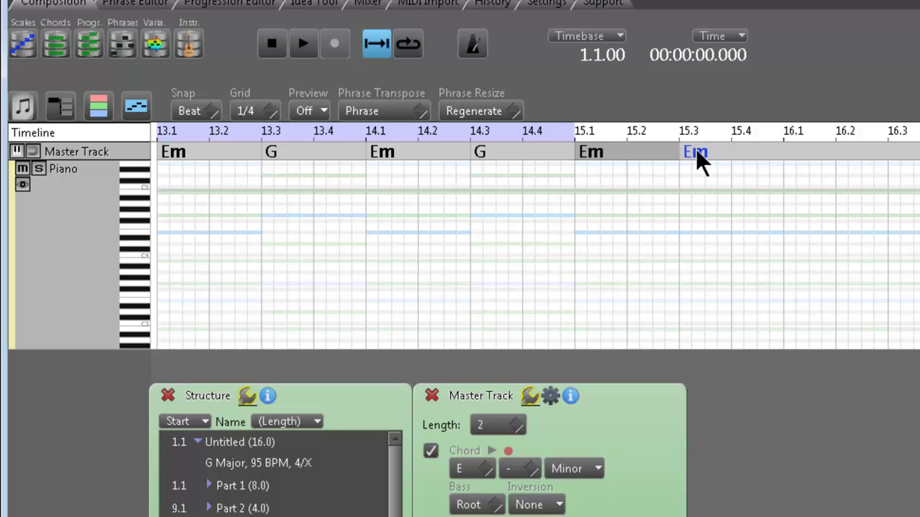
pyautogui.click(696, 150)
pyautogui.click(200, 148)
pyautogui.click(144, 208)
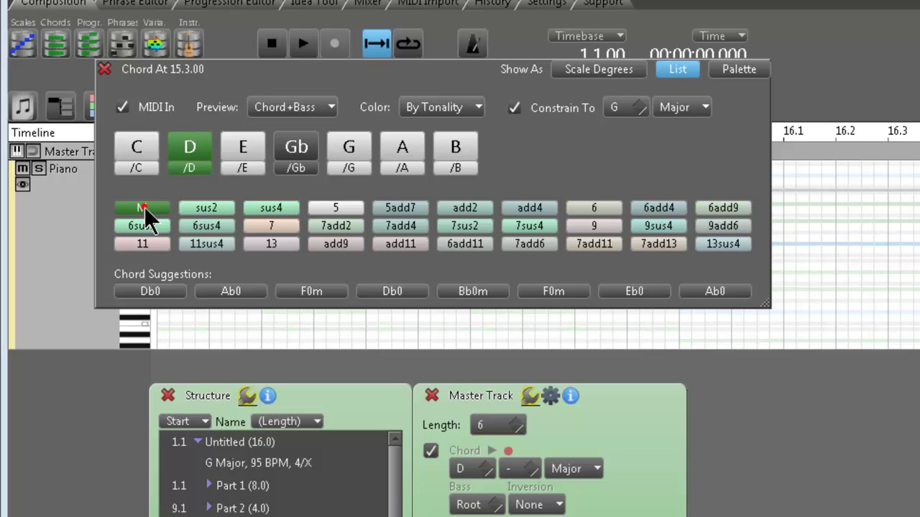
pyautogui.click(104, 69)
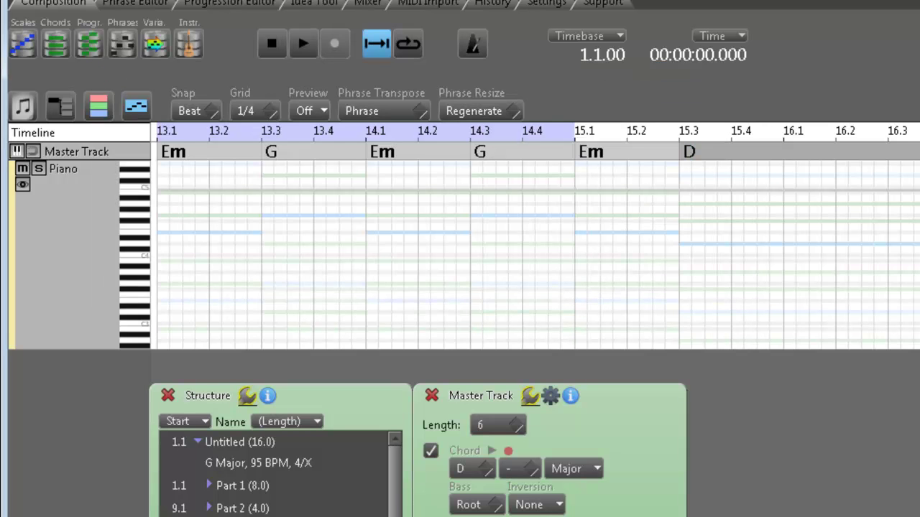
pyautogui.moveTo(917, 132); pyautogui.dragTo(785, 131)
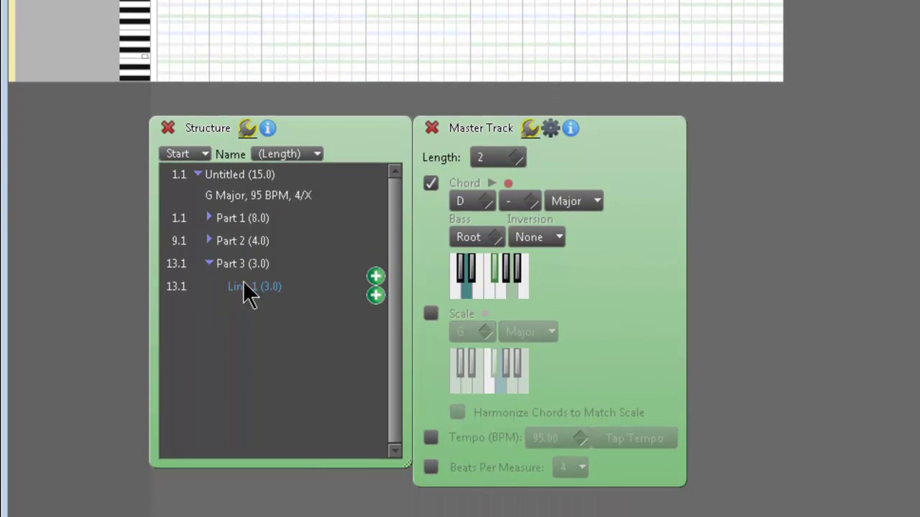
pyautogui.click(208, 264)
pyautogui.click(243, 224)
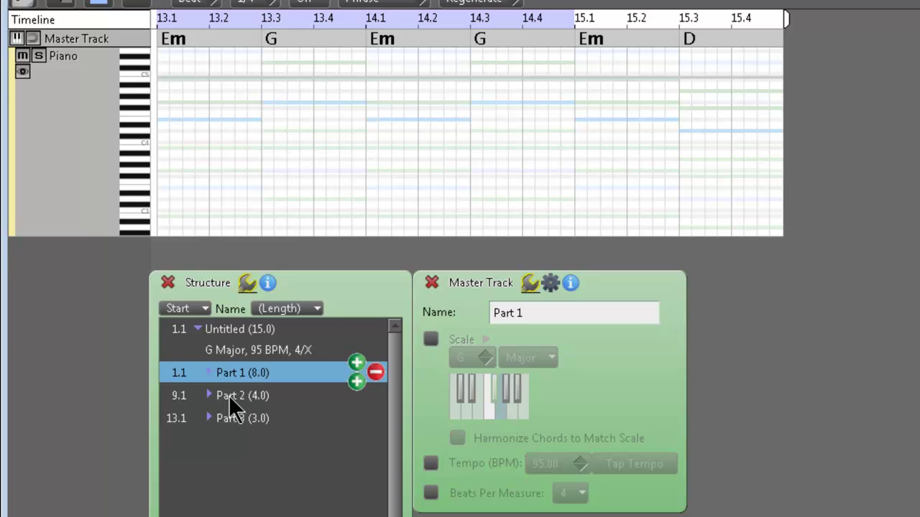
pyautogui.click(228, 396)
pyautogui.click(211, 394)
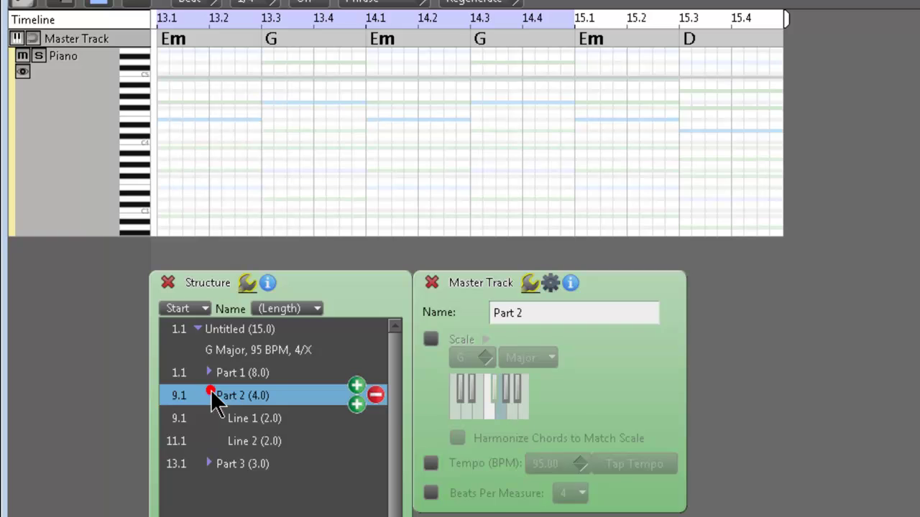
pyautogui.click(261, 402)
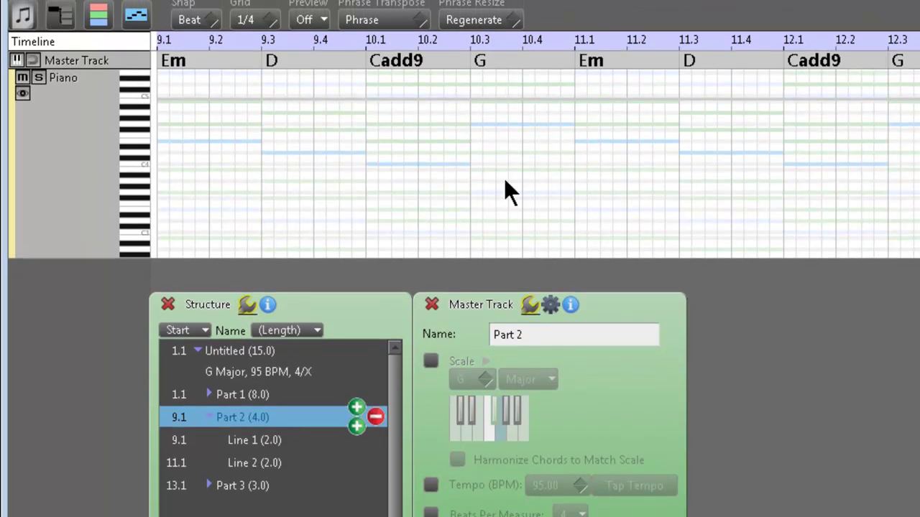
pyautogui.click(270, 487)
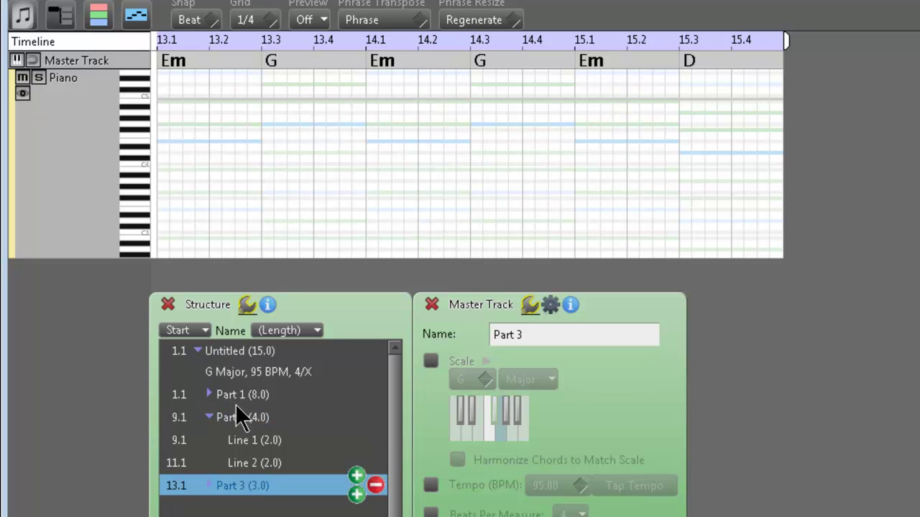
pyautogui.click(209, 418)
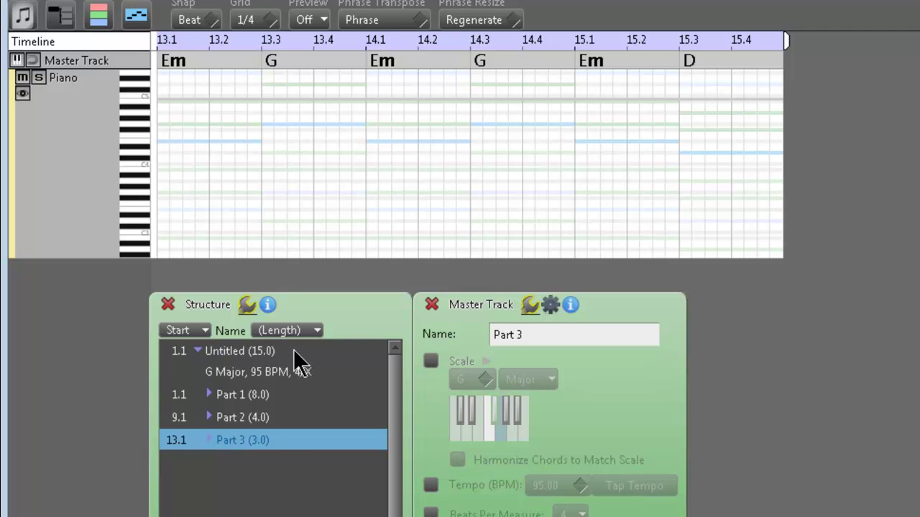
pyautogui.click(257, 393)
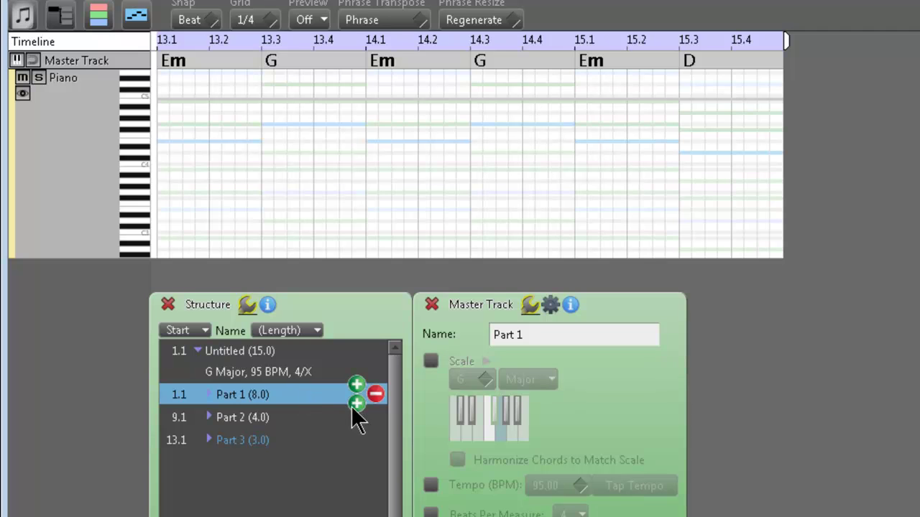
# Step: Rename Part 1 to 'Intro and Verse 1'
pyautogui.click(221, 399)
pyautogui.click(520, 332)
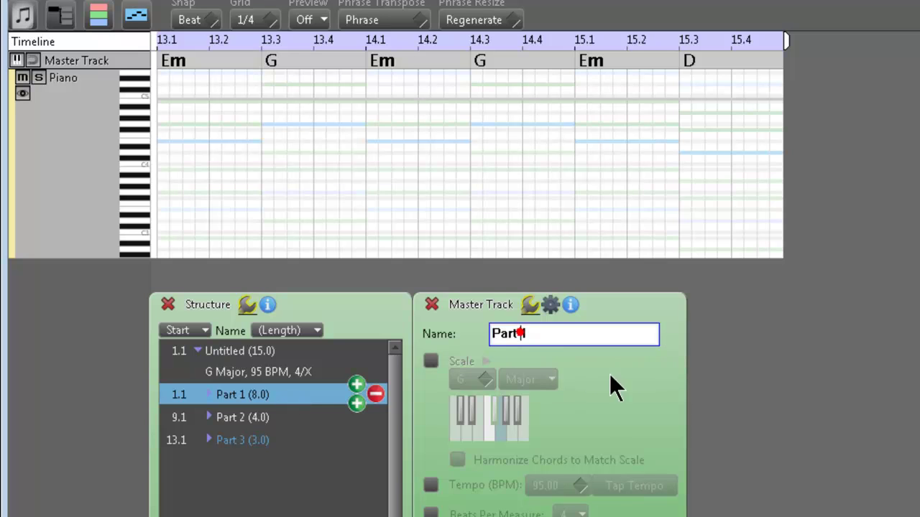
pyautogui.doubleClick(564, 330)
pyautogui.write('Intor')
pyautogui.press('BackSpace')
pyautogui.press('BackSpace')
pyautogui.write('ro and Verse 1')
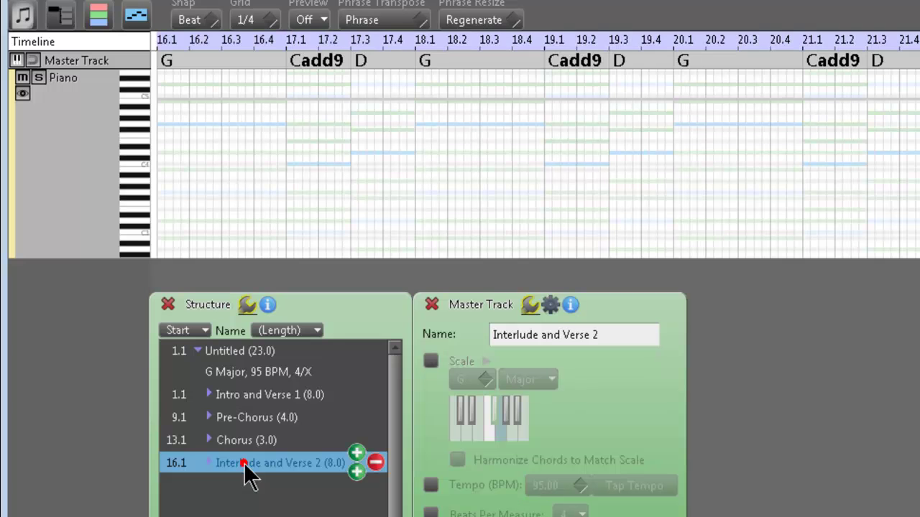
# Step: Review the Intro and Verse 1, Pre-Chorus, Chorus, and Interlude and Verse 2 sections
pyautogui.click(237, 400)
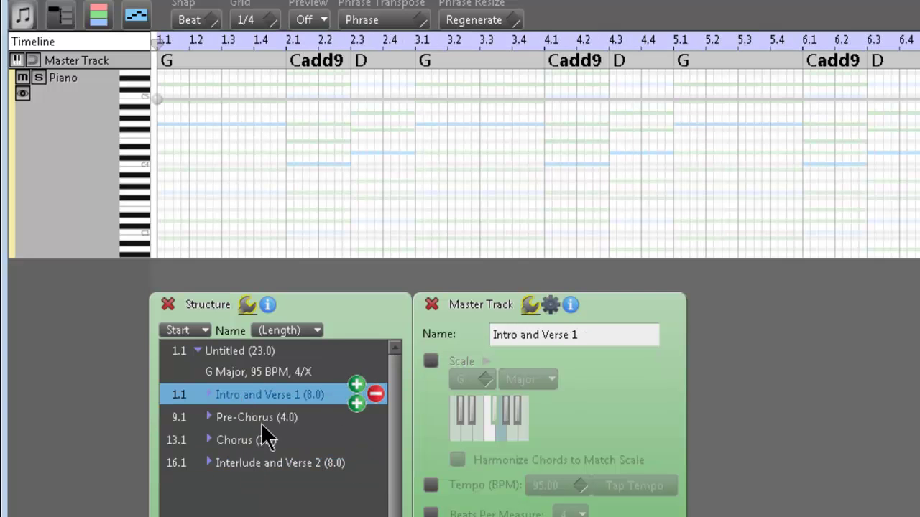
pyautogui.click(236, 421)
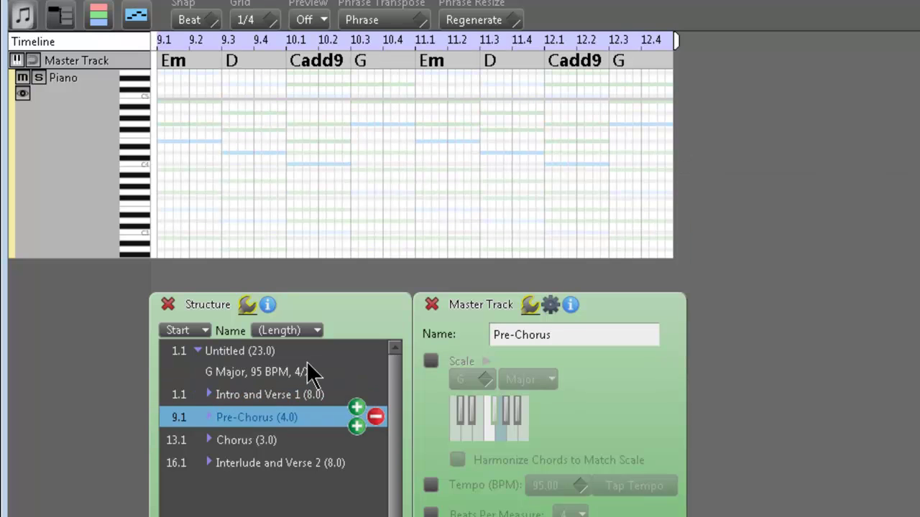
pyautogui.click(248, 441)
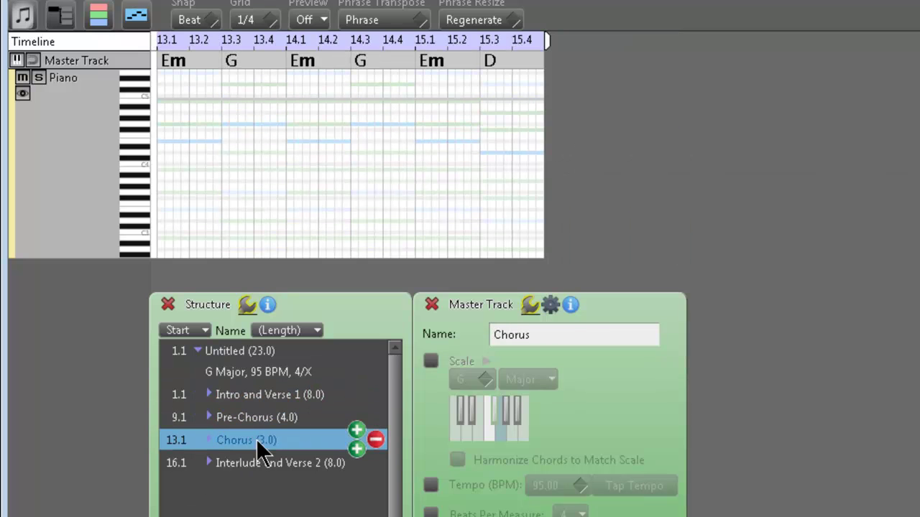
pyautogui.click(268, 461)
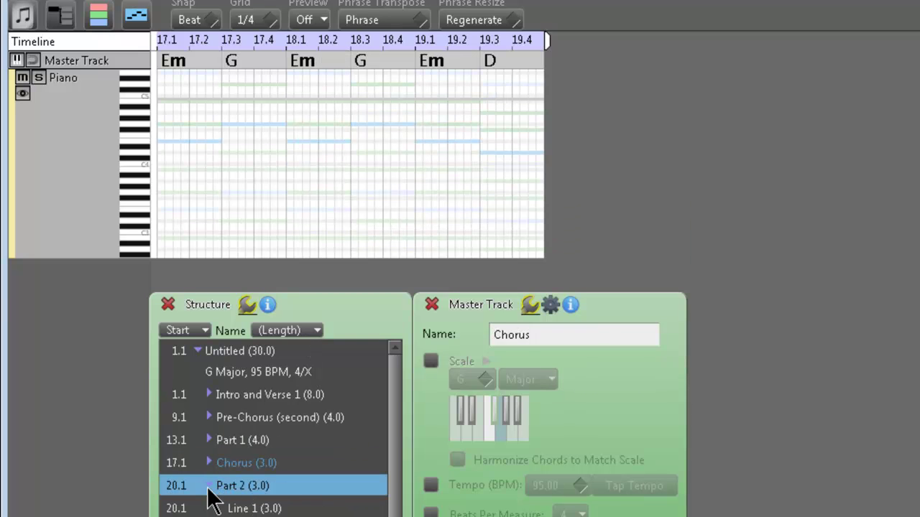
# Step: Expand Part 2, then step through the Intro and Verse 1, Pre-Chorus, Chorus, and Interlude and Verse 2 sections
pyautogui.click(210, 486)
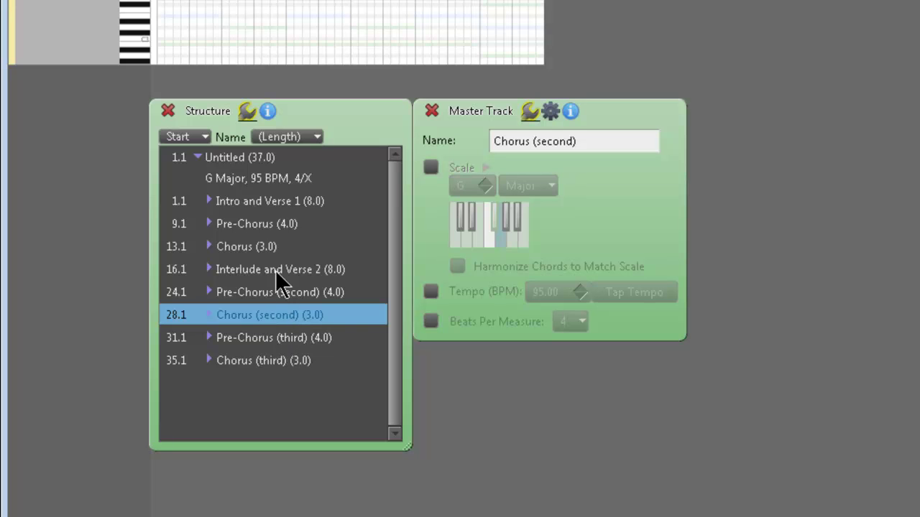
pyautogui.click(248, 206)
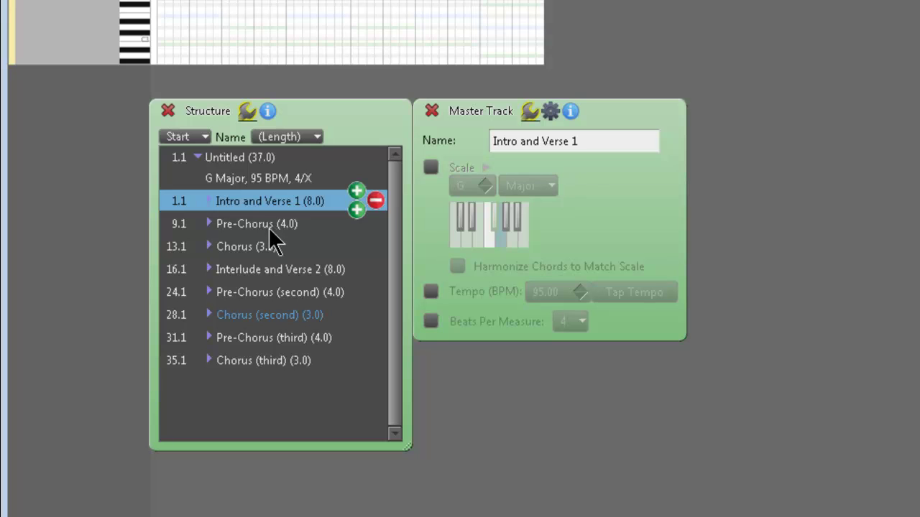
pyautogui.click(269, 226)
pyautogui.click(251, 248)
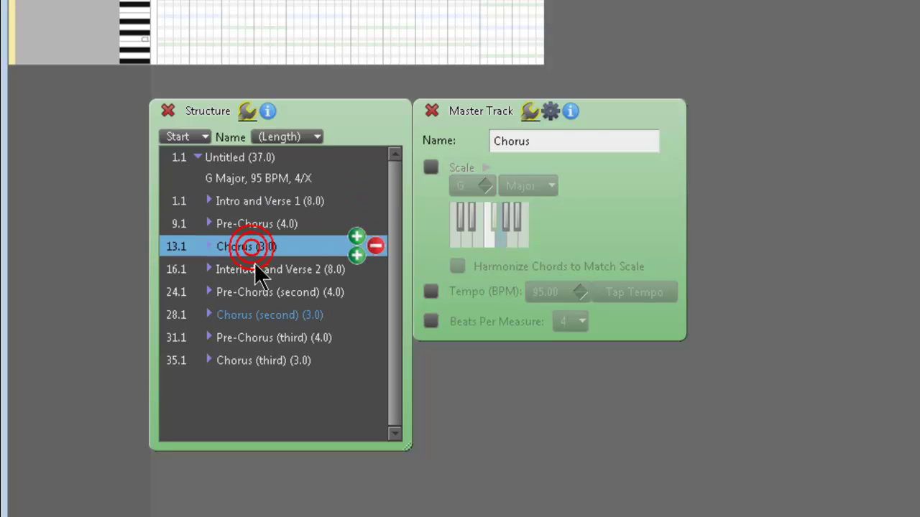
pyautogui.click(273, 271)
# Step: Step through the second and third Pre-Chorus and Chorus sections in the Structure panel
pyautogui.click(302, 293)
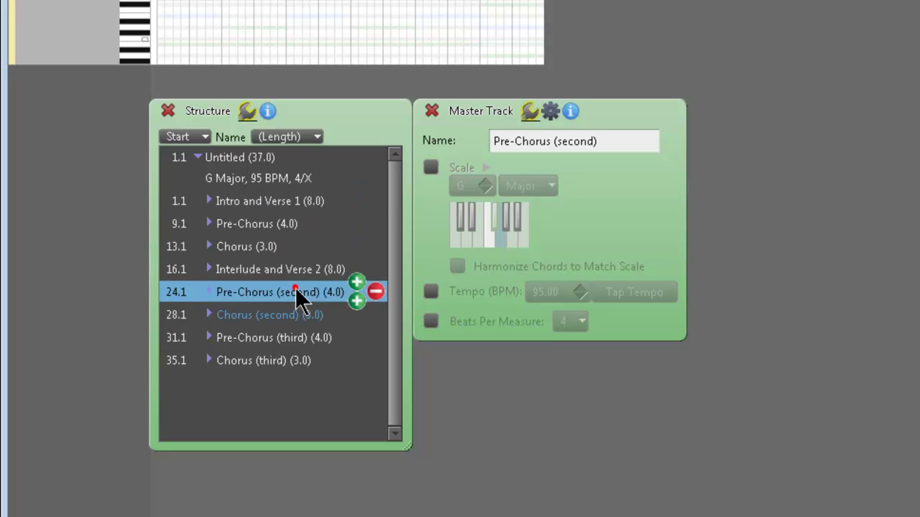
pyautogui.click(288, 315)
pyautogui.click(289, 335)
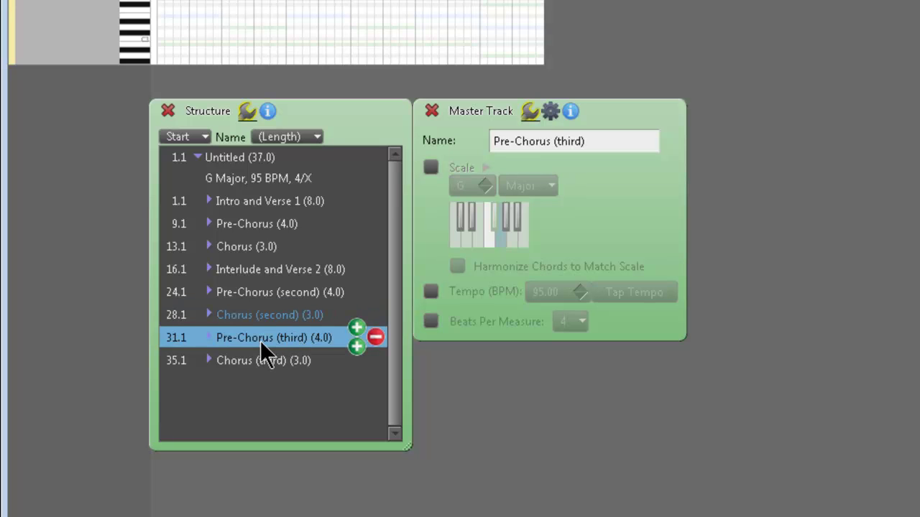
pyautogui.click(275, 361)
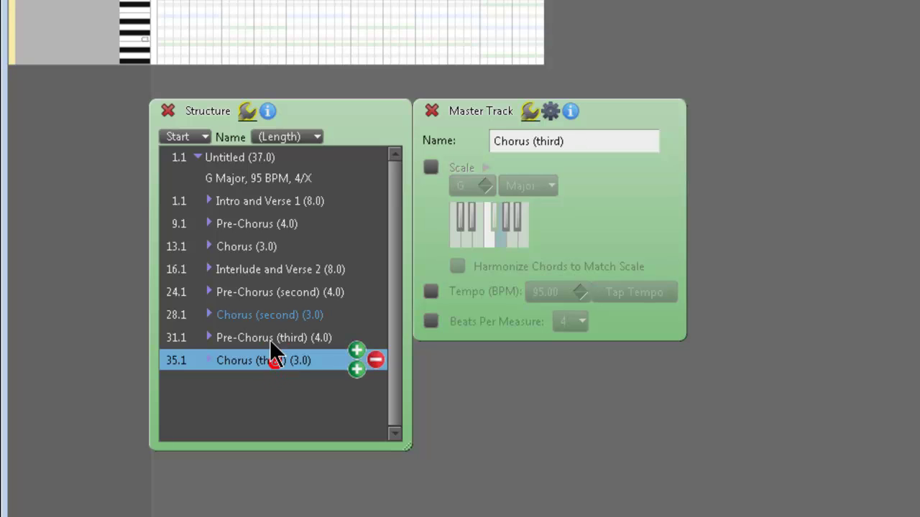
# Step: Rename the Part 1 section at bar 35 to 'Chorus (third)'
pyautogui.click(590, 140)
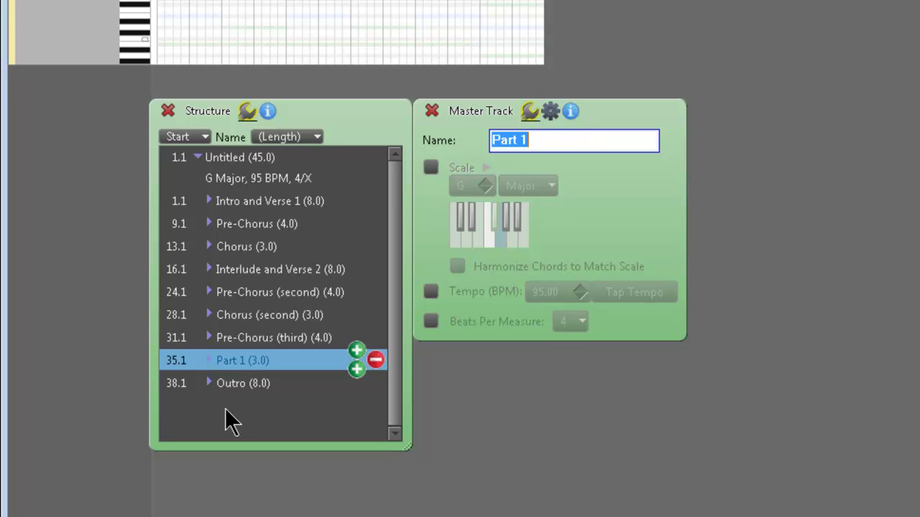
pyautogui.click(247, 365)
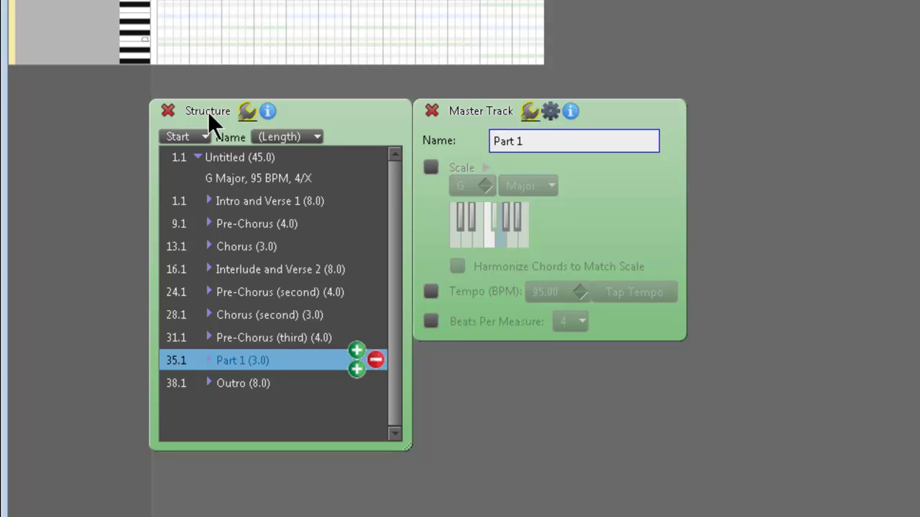
pyautogui.click(522, 141)
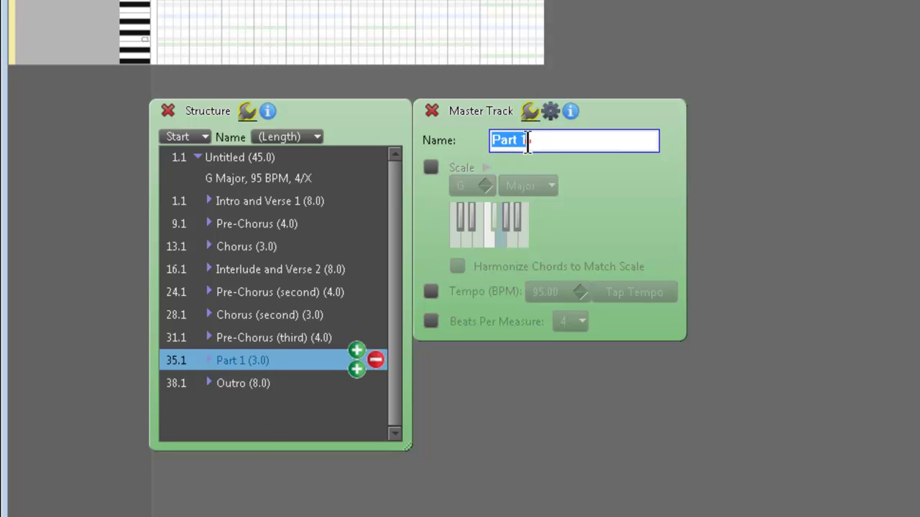
pyautogui.write('Chorus (third)')
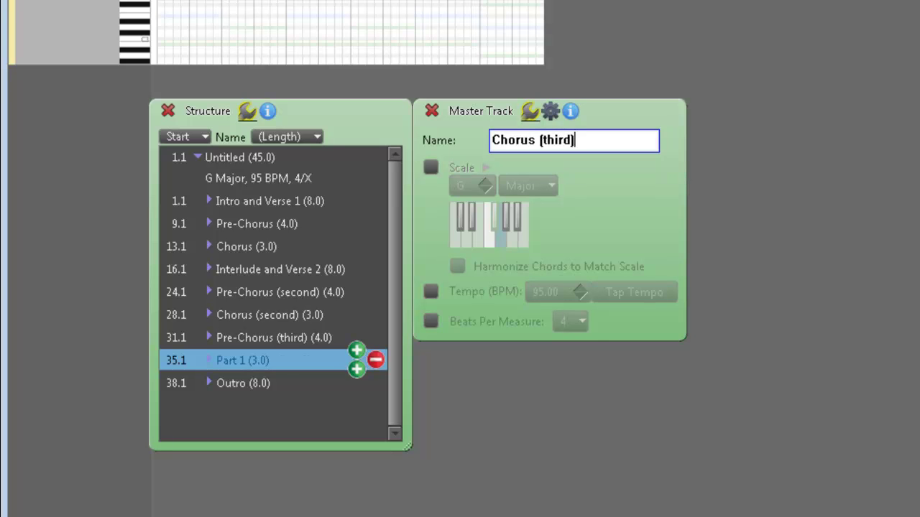
pyautogui.press('Return')
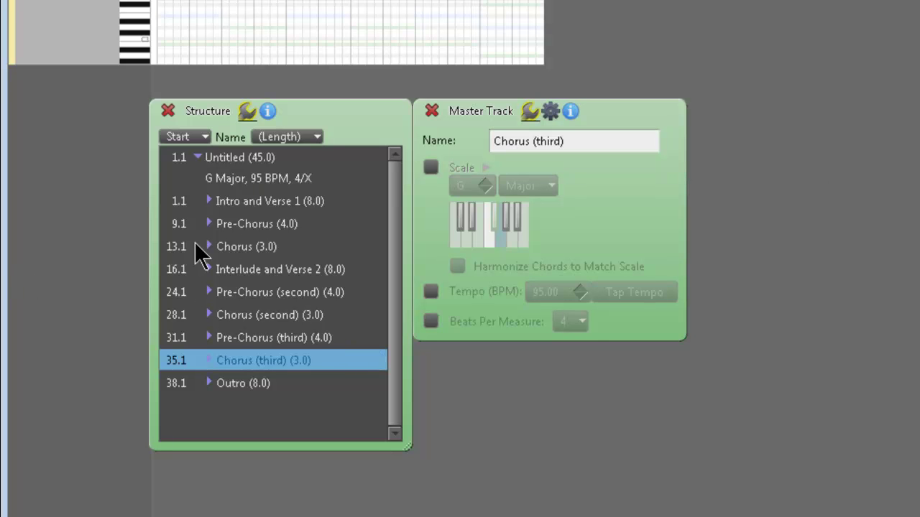
pyautogui.click(251, 386)
# Step: Show the Untitled song's settings (G Major, 95 BPM) and zoom the timeline in
pyautogui.click(223, 202)
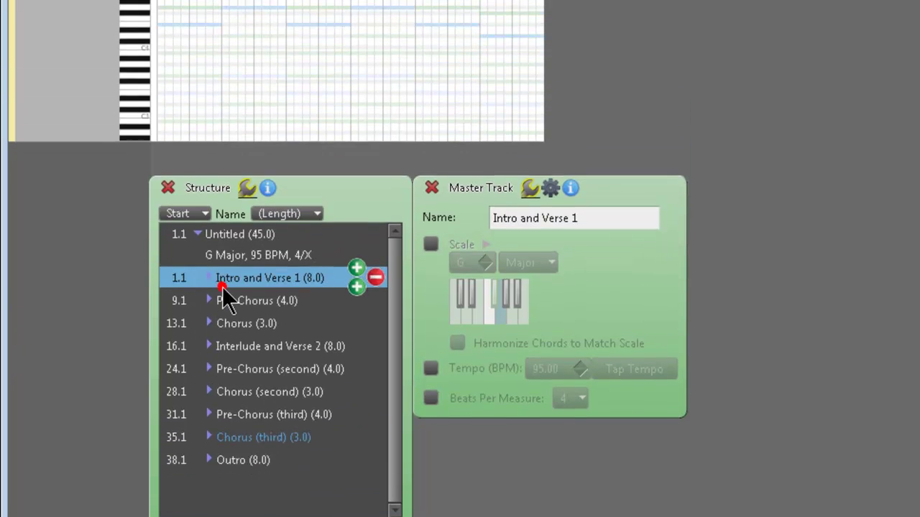
pyautogui.click(225, 172)
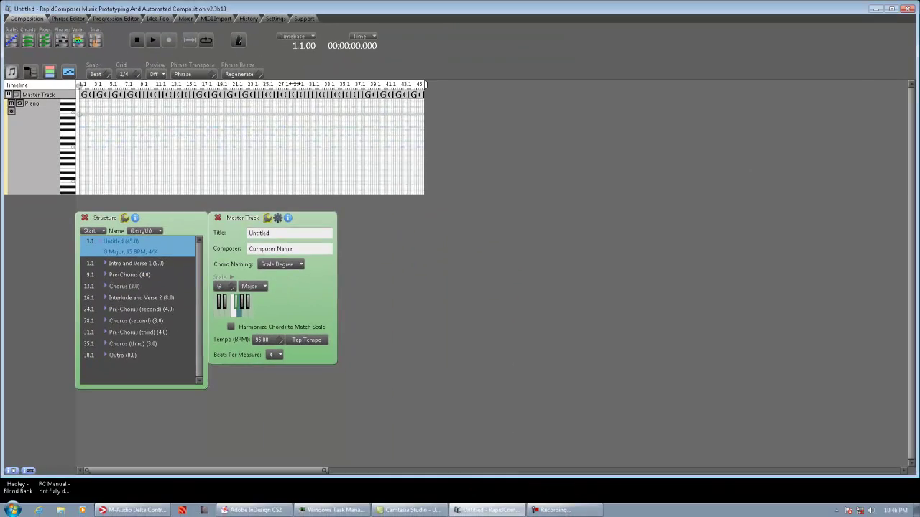
pyautogui.moveTo(306, 84); pyautogui.dragTo(299, 85)
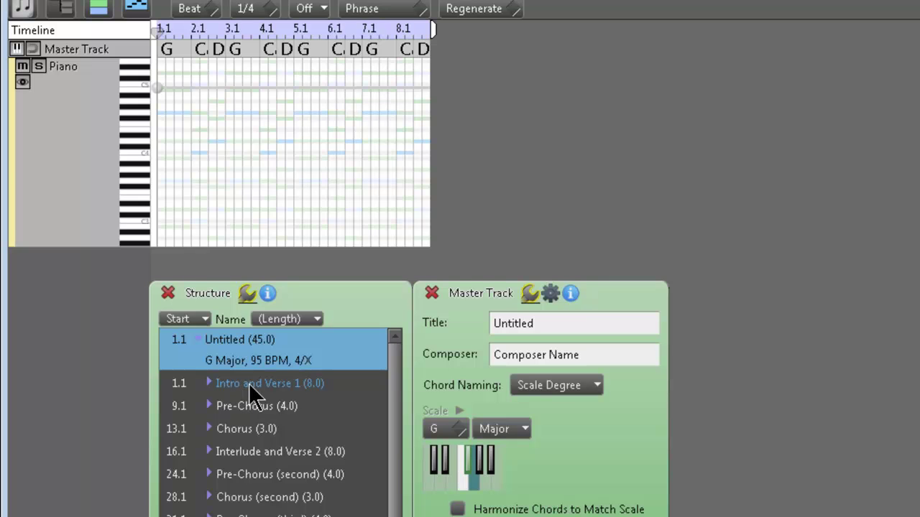
# Step: Step through the song sections from Pre-Chorus down to the Outro
pyautogui.press('Down')
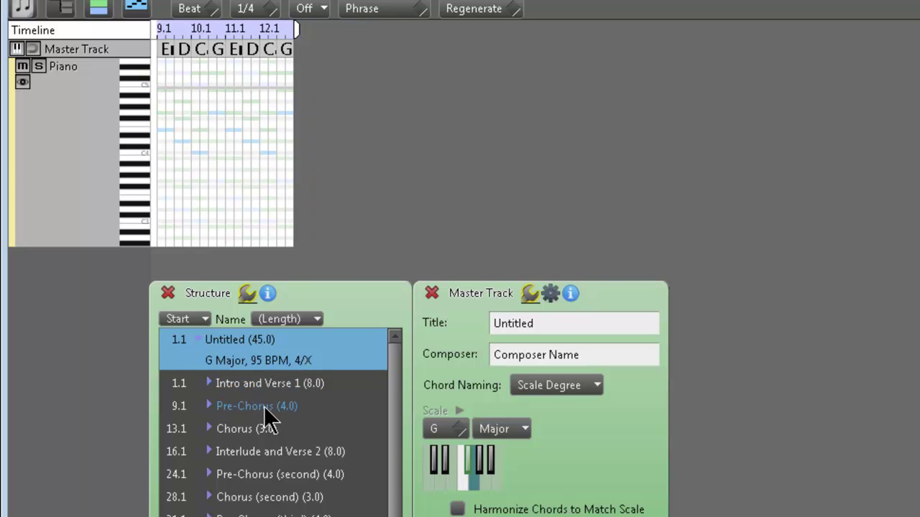
pyautogui.press('Down')
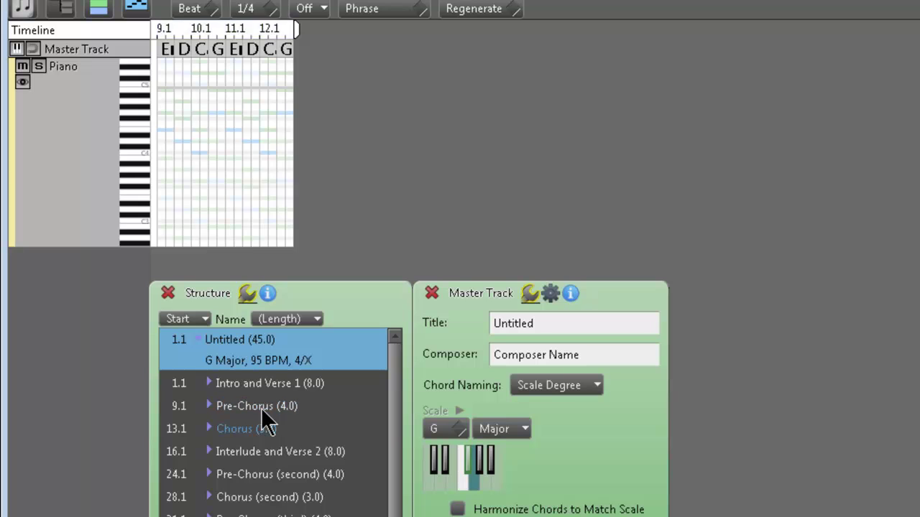
pyautogui.click(301, 450)
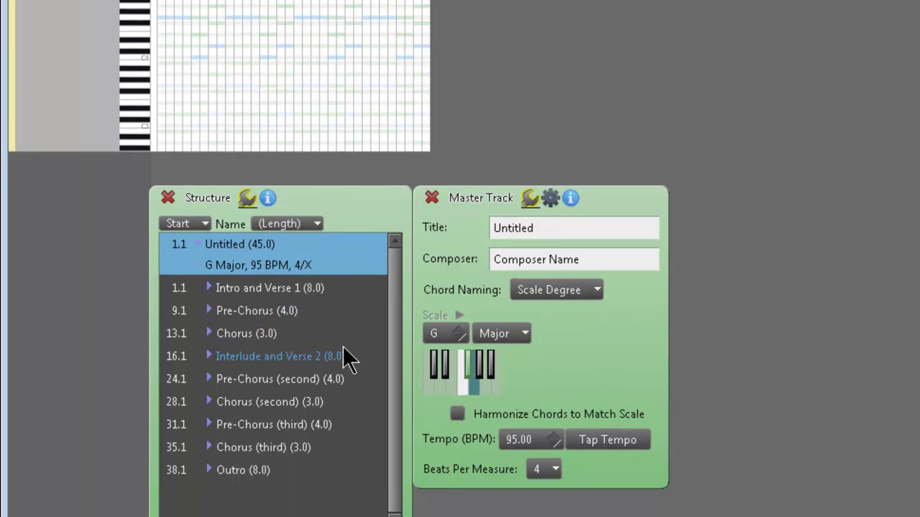
pyautogui.press('Down')
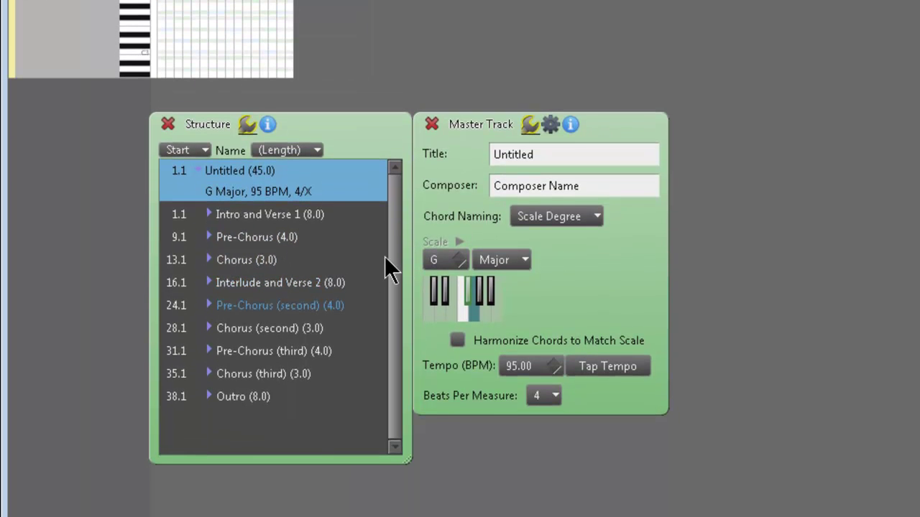
pyautogui.press('Down')
pyautogui.press('Down')
pyautogui.press('Down')
pyautogui.press('Down')
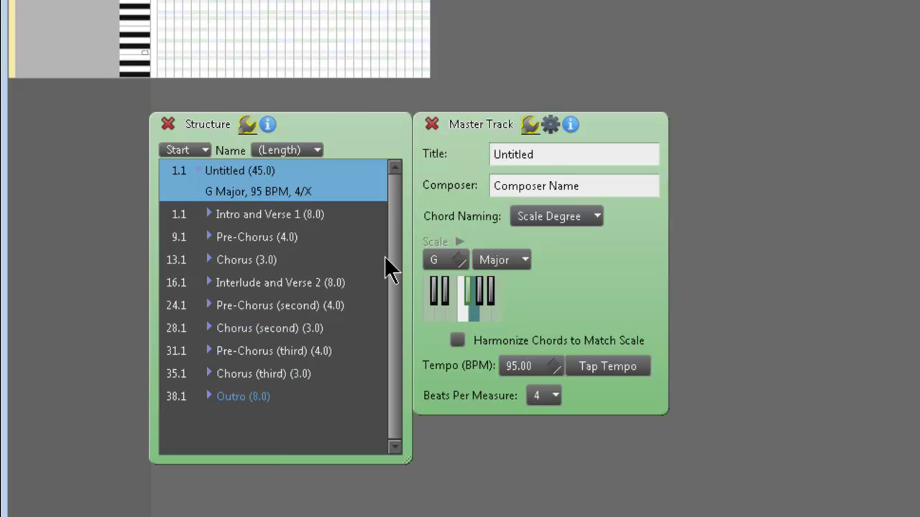
pyautogui.press('Down')
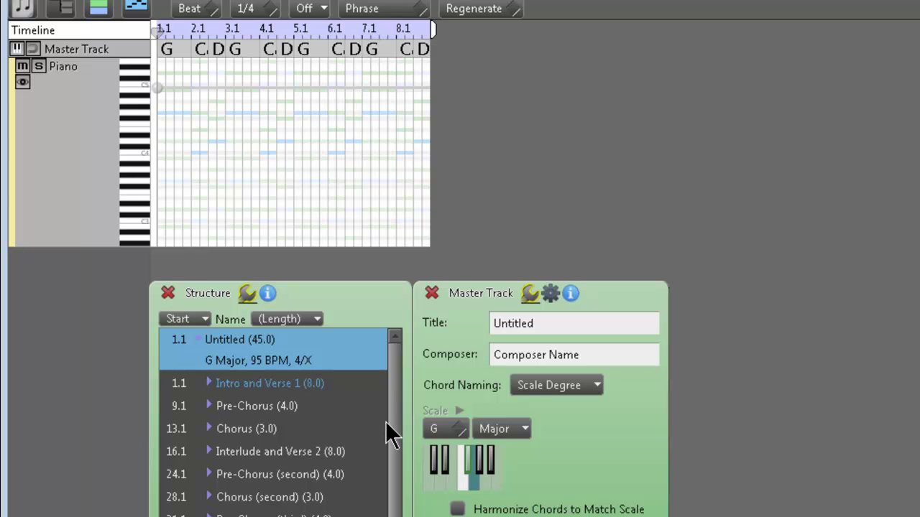
pyautogui.click(272, 408)
# Step: Expand Intro and Verse 1 and Pre-Chorus and step through their individual lines
pyautogui.click(209, 383)
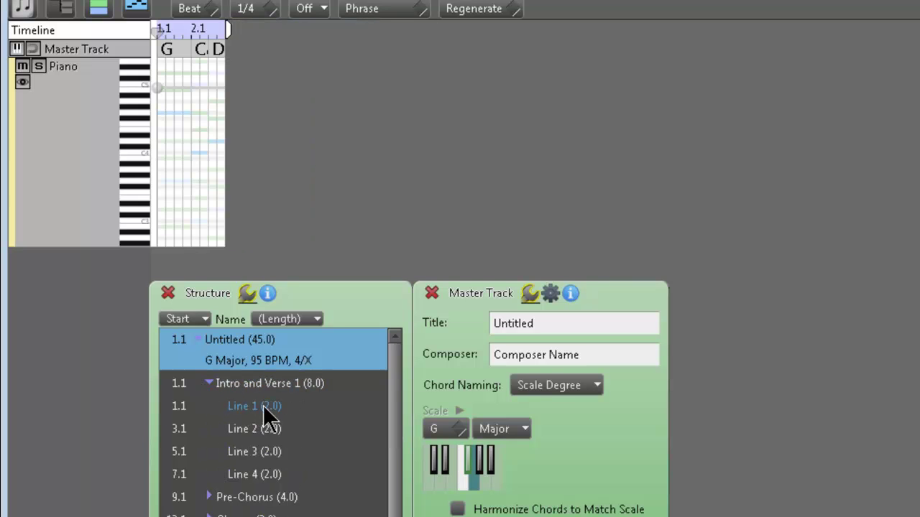
pyautogui.moveTo(400, 423); pyautogui.dragTo(402, 383)
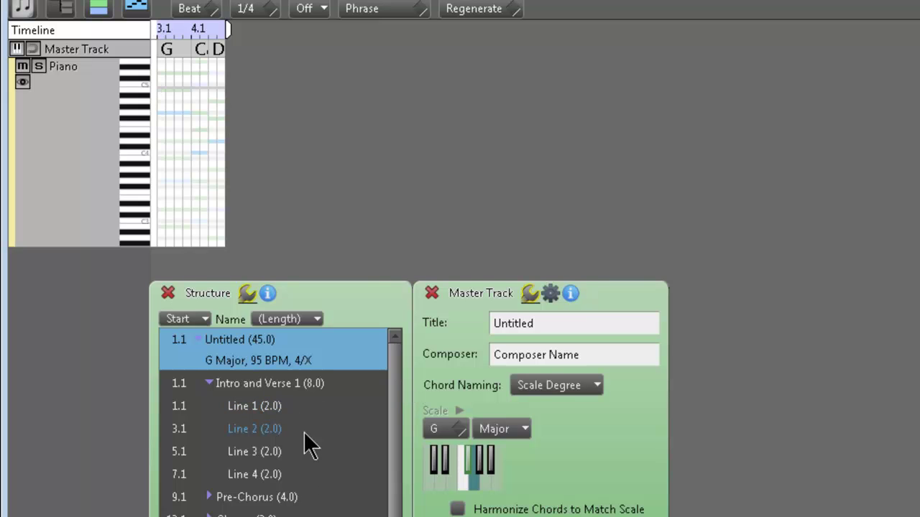
pyautogui.press('Down')
pyautogui.press('Down')
pyautogui.press('Down')
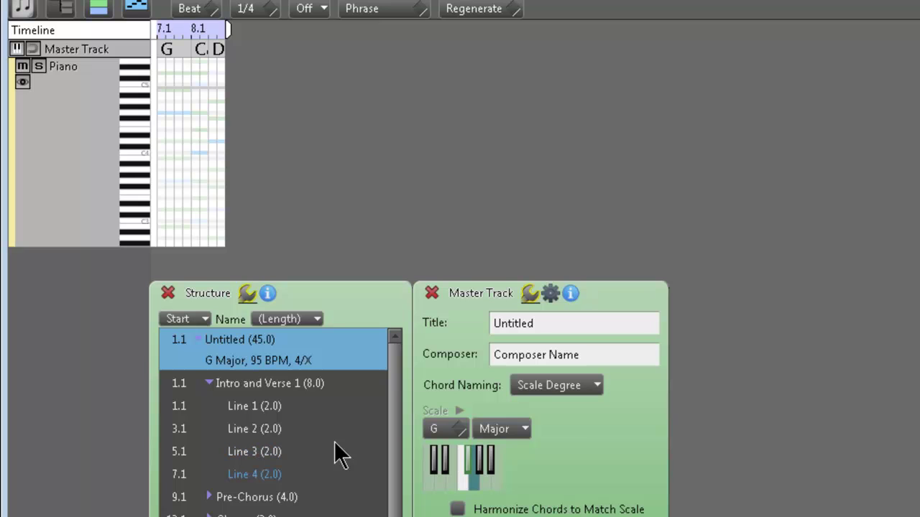
pyautogui.click(209, 496)
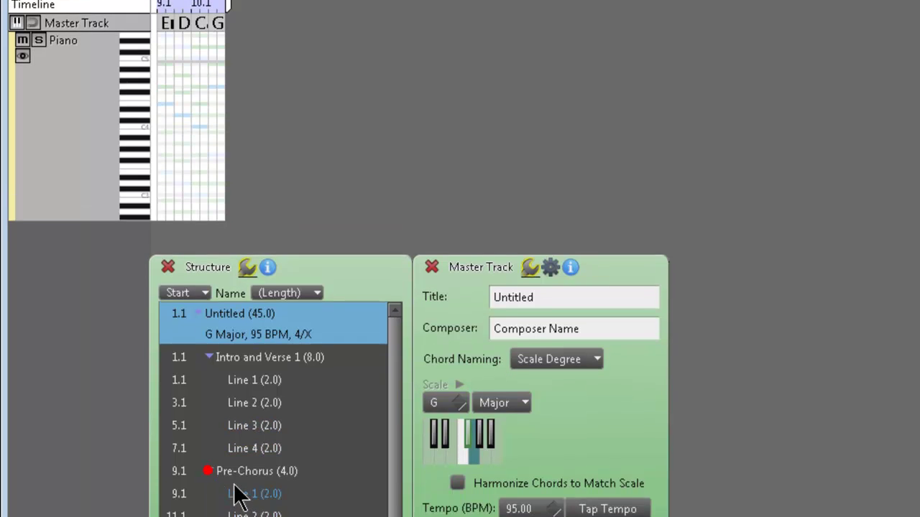
pyautogui.press('Down')
pyautogui.press('Down')
pyautogui.moveTo(396, 298); pyautogui.dragTo(402, 368)
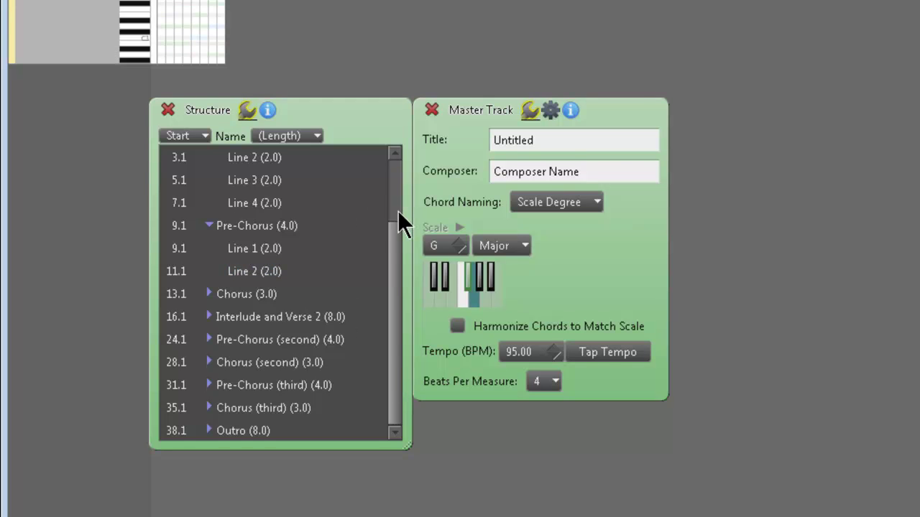
pyautogui.press('Home')
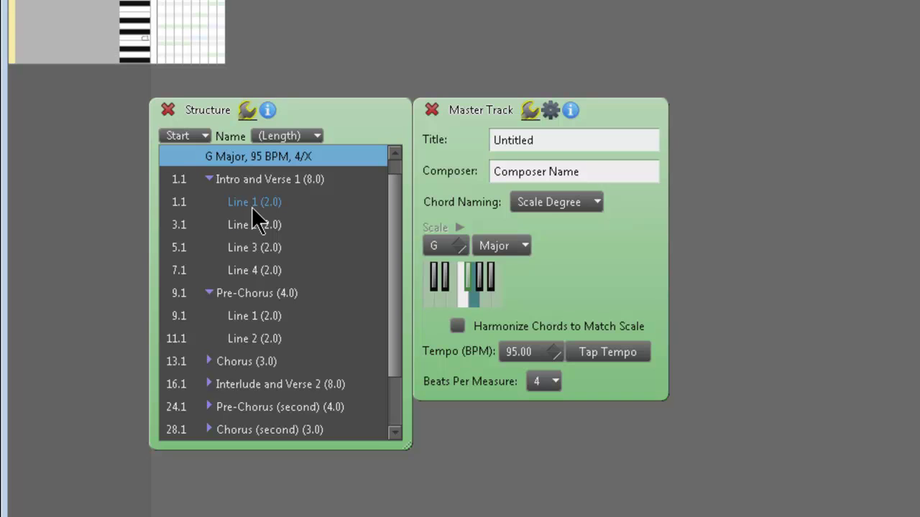
pyautogui.press('Down')
pyautogui.press('Down')
pyautogui.press('Down')
pyautogui.press('Down')
pyautogui.press('Down')
pyautogui.moveTo(394, 291); pyautogui.dragTo(399, 358)
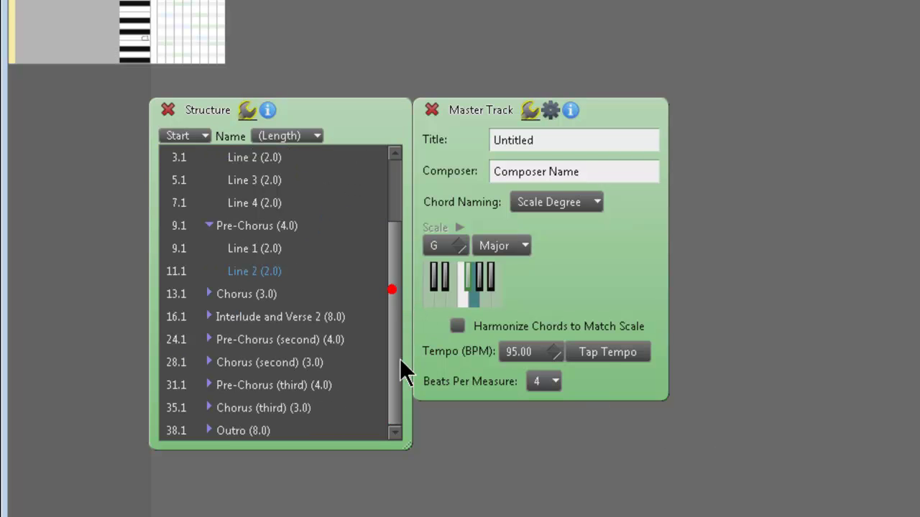
# Step: Expand the Chorus and Interlude and Verse 2 sections to show their lines
pyautogui.click(210, 294)
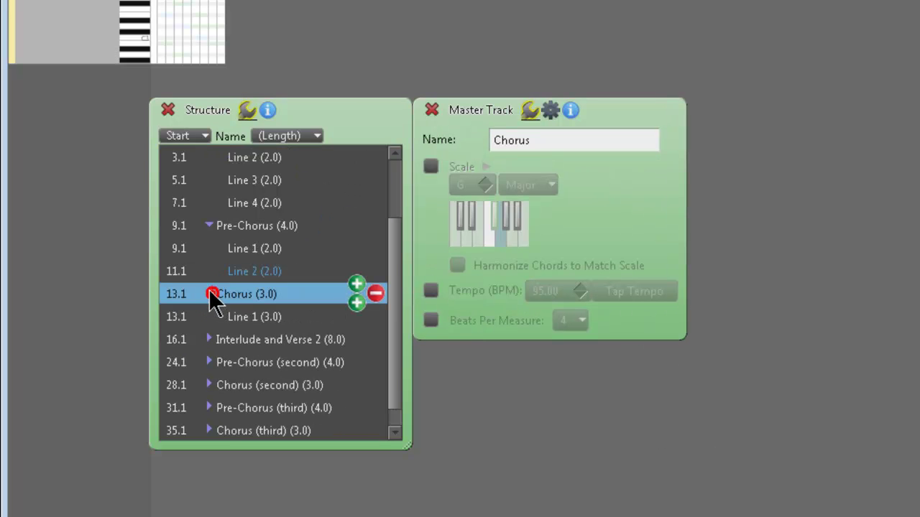
pyautogui.click(210, 293)
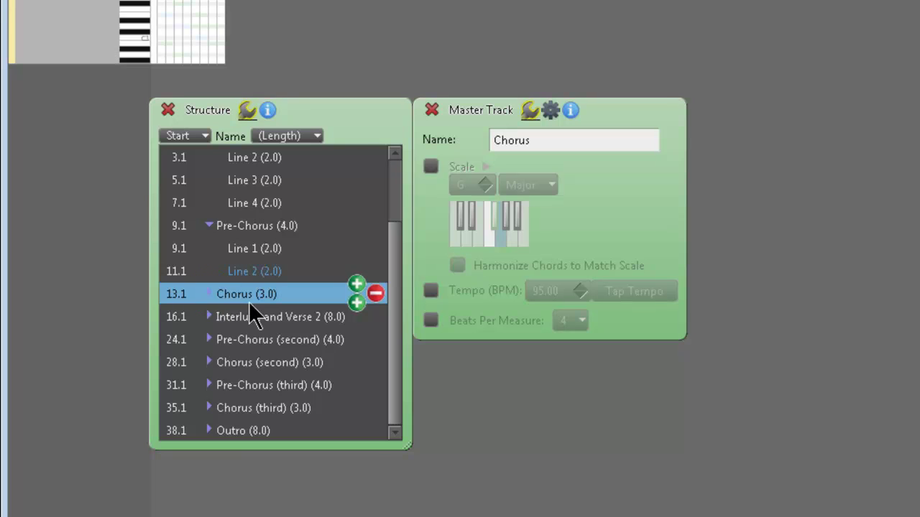
pyautogui.click(208, 294)
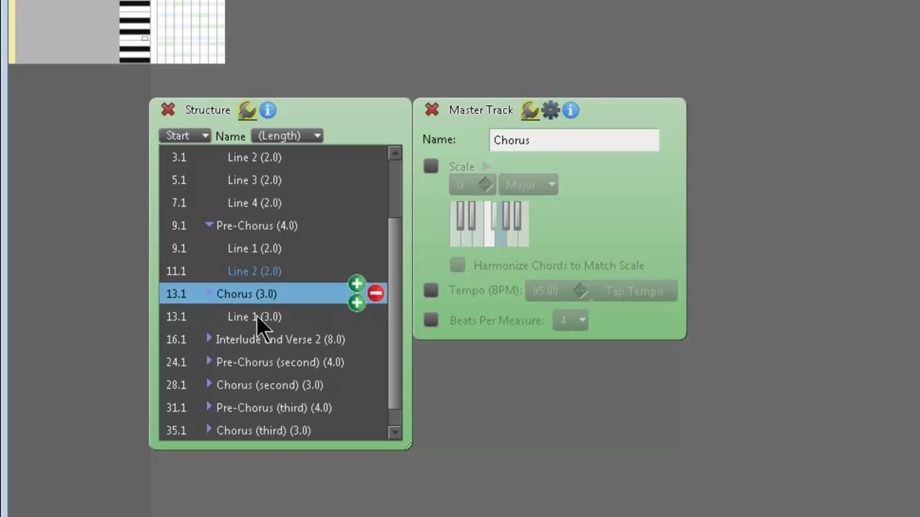
pyautogui.click(208, 339)
pyautogui.moveTo(394, 325); pyautogui.dragTo(397, 348)
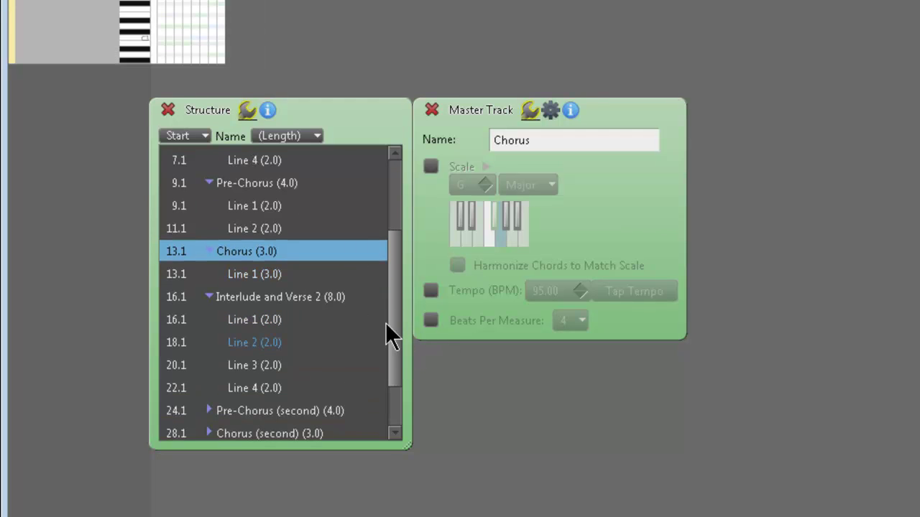
# Step: Collapse Intro and Verse 1, Pre-Chorus and Chorus, then view Interlude and Verse 2's lines 2 and 4
pyautogui.moveTo(402, 250); pyautogui.dragTo(404, 180)
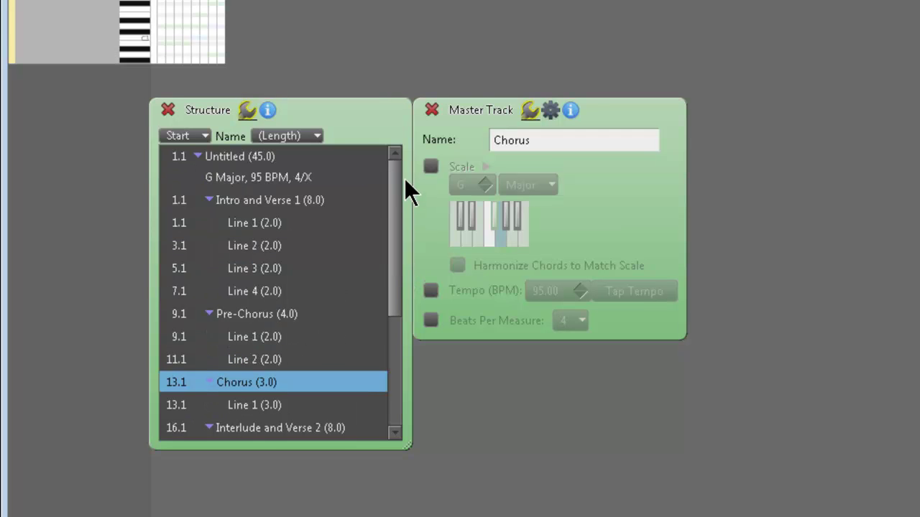
pyautogui.click(210, 199)
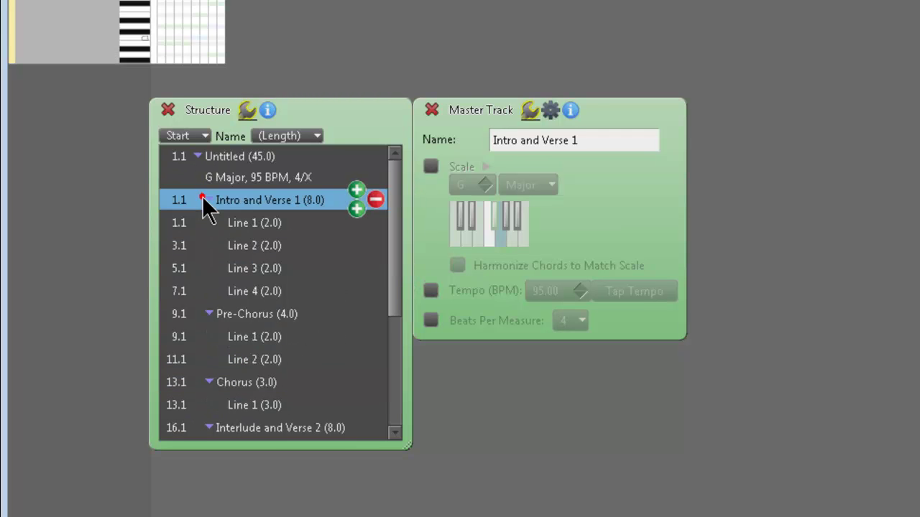
pyautogui.click(209, 200)
pyautogui.click(208, 223)
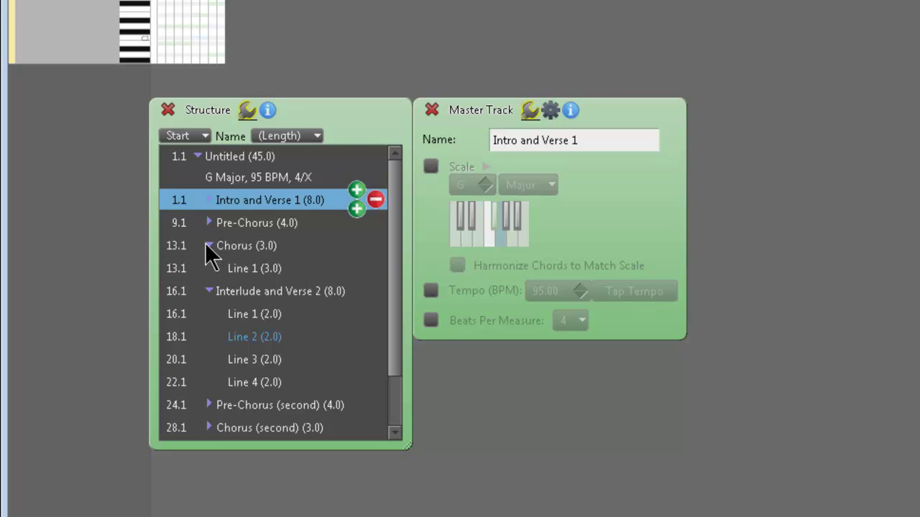
pyautogui.click(208, 245)
pyautogui.click(211, 268)
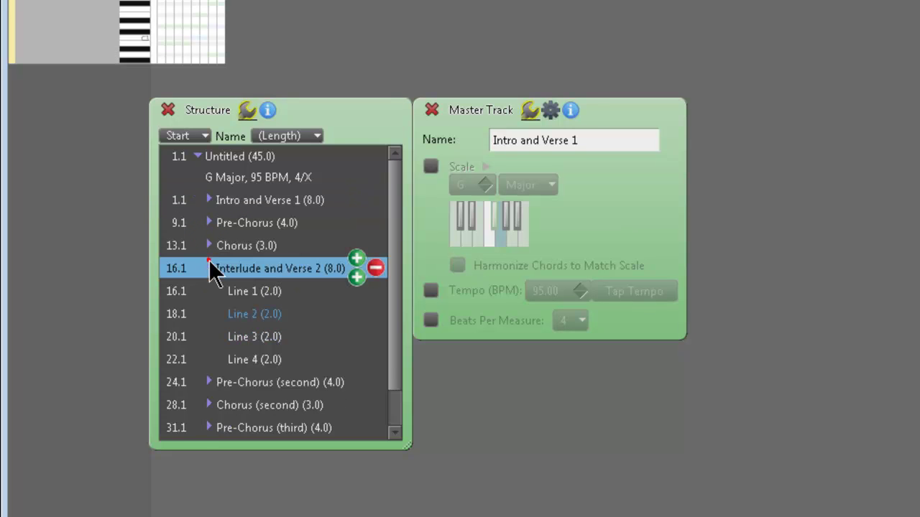
pyautogui.click(266, 317)
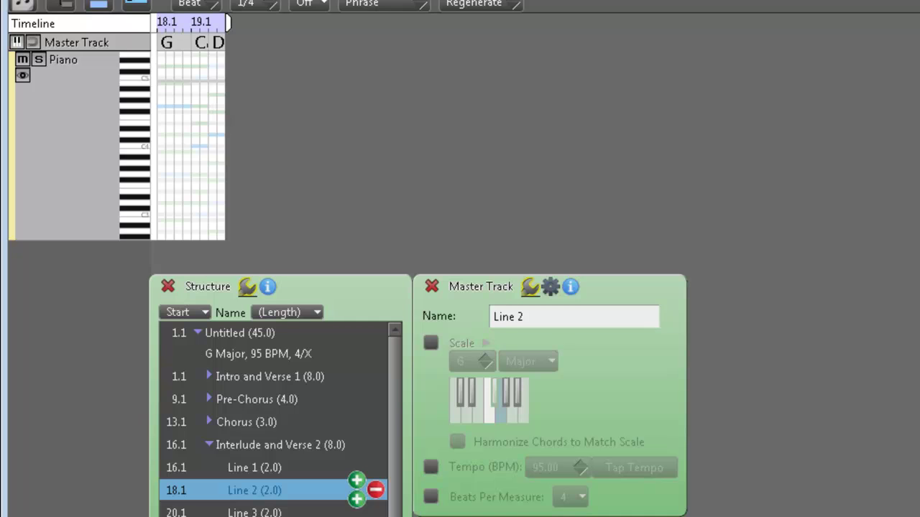
pyautogui.click(267, 380)
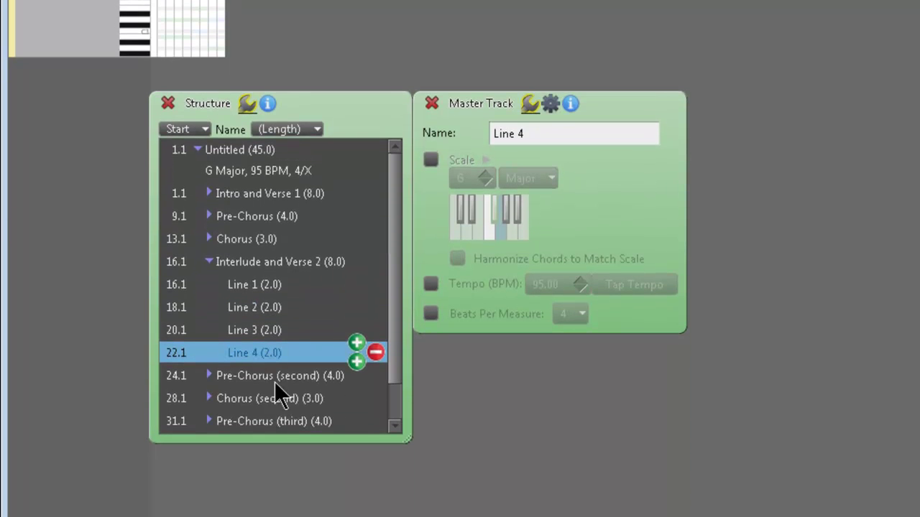
# Step: Collapse Interlude and Verse 2 and Chorus (second), then shorten the piano roll area
pyautogui.click(209, 398)
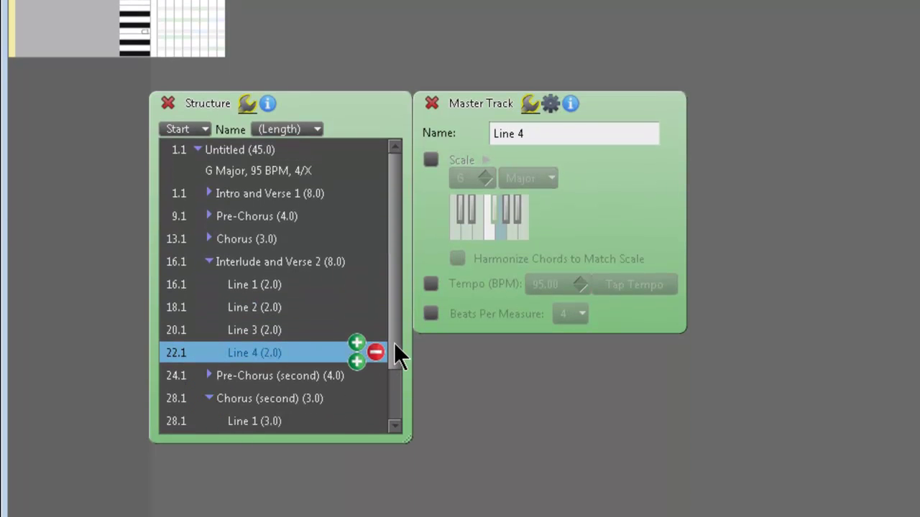
pyautogui.moveTo(394, 342); pyautogui.dragTo(398, 411)
pyautogui.click(263, 357)
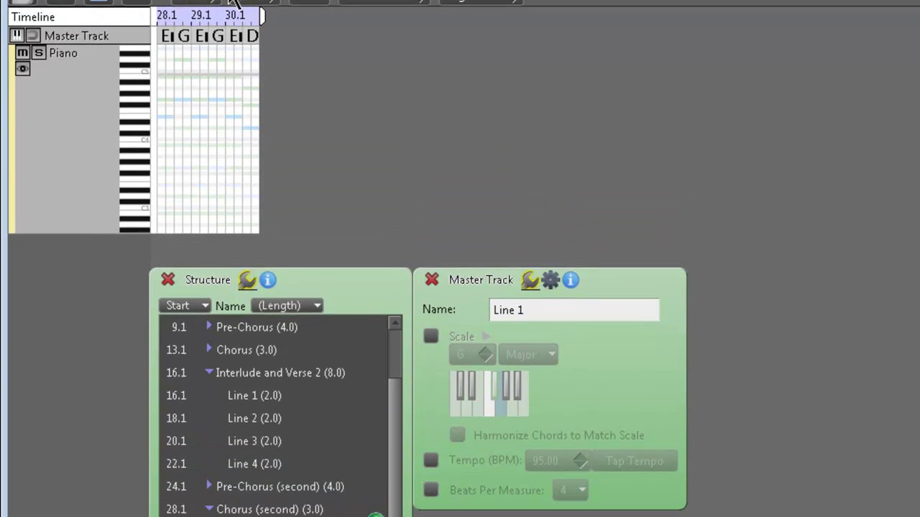
pyautogui.moveTo(382, 484); pyautogui.dragTo(415, 362)
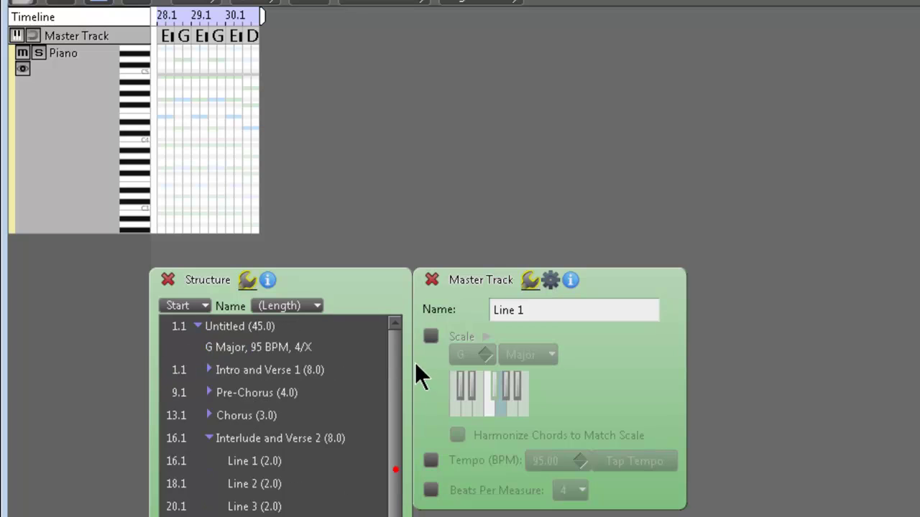
pyautogui.click(198, 326)
pyautogui.click(197, 326)
pyautogui.click(210, 439)
pyautogui.click(208, 483)
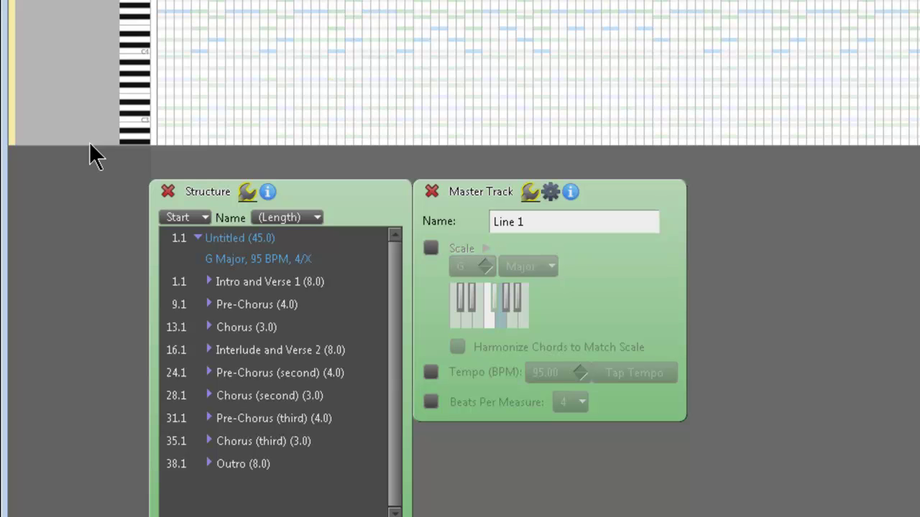
pyautogui.moveTo(98, 144); pyautogui.dragTo(94, 64)
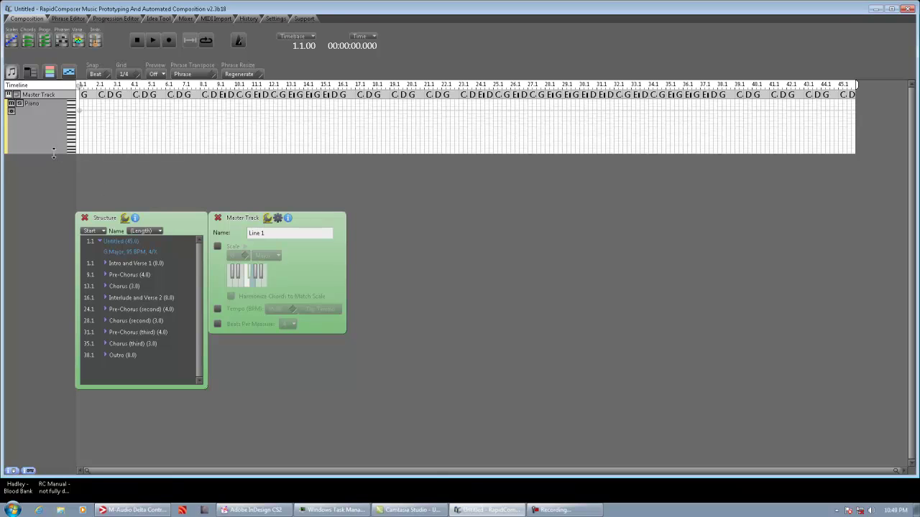
pyautogui.moveTo(53, 153); pyautogui.dragTo(55, 141)
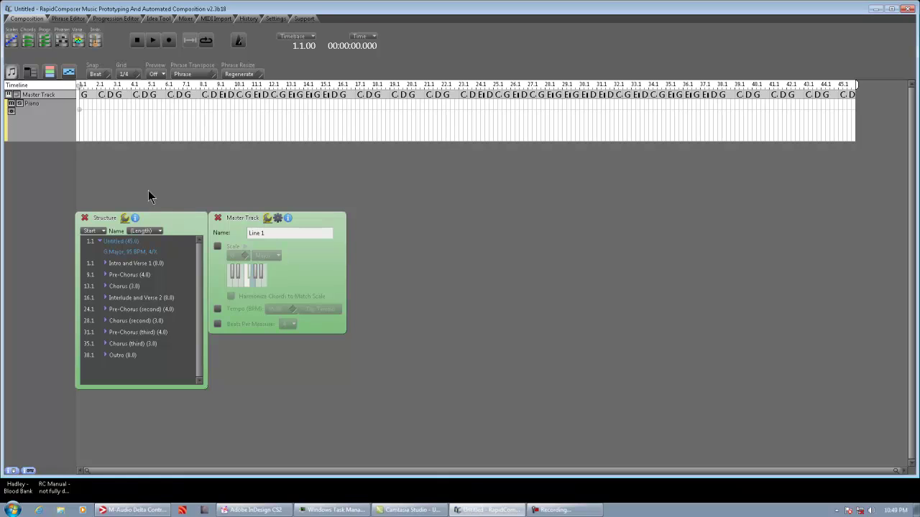
# Step: Switch the Piano track's instrument to the RCGuitar.sf2 Steel String Guitar
pyautogui.click(38, 130)
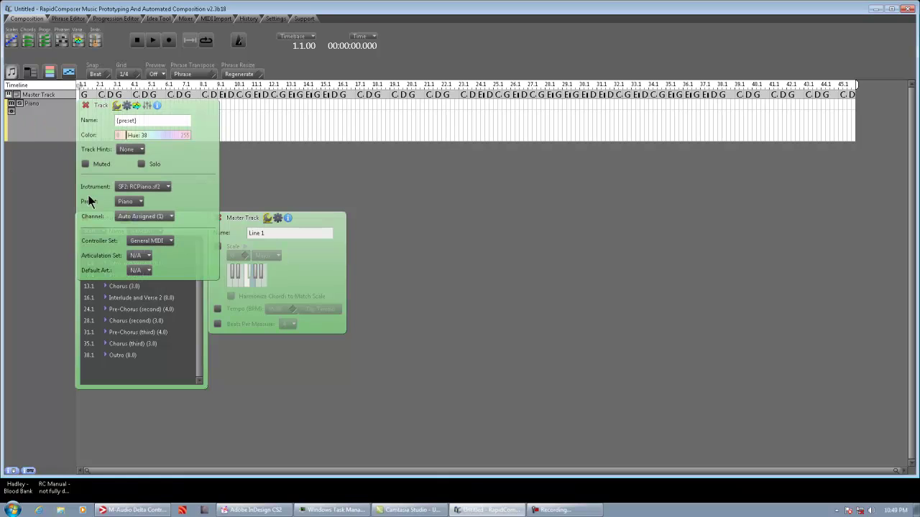
pyautogui.click(164, 186)
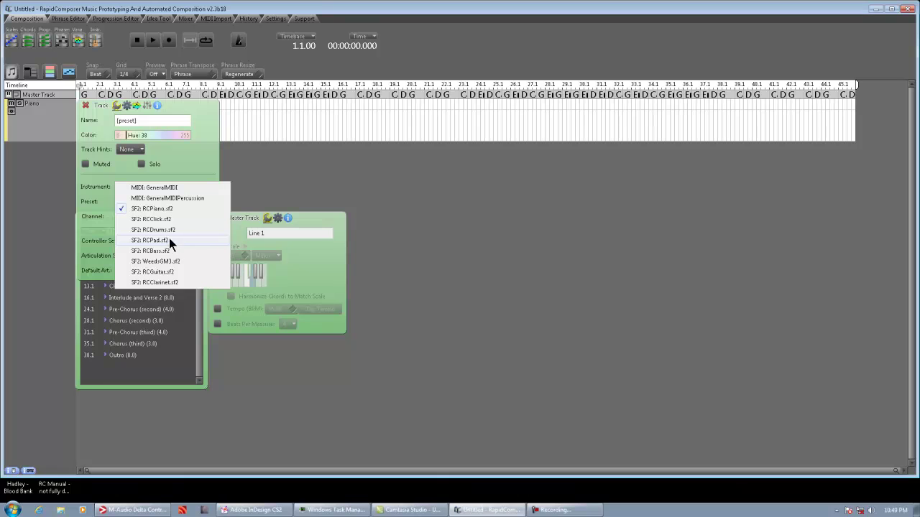
pyautogui.click(173, 273)
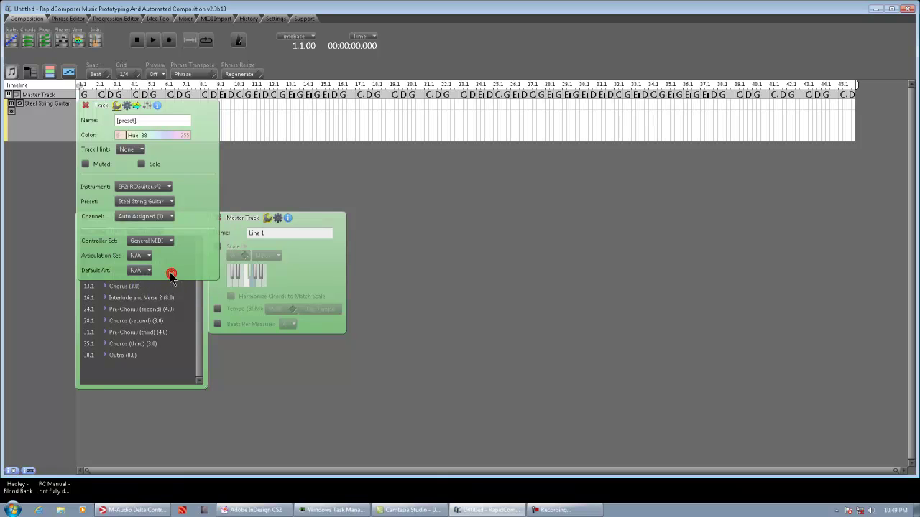
pyautogui.click(86, 105)
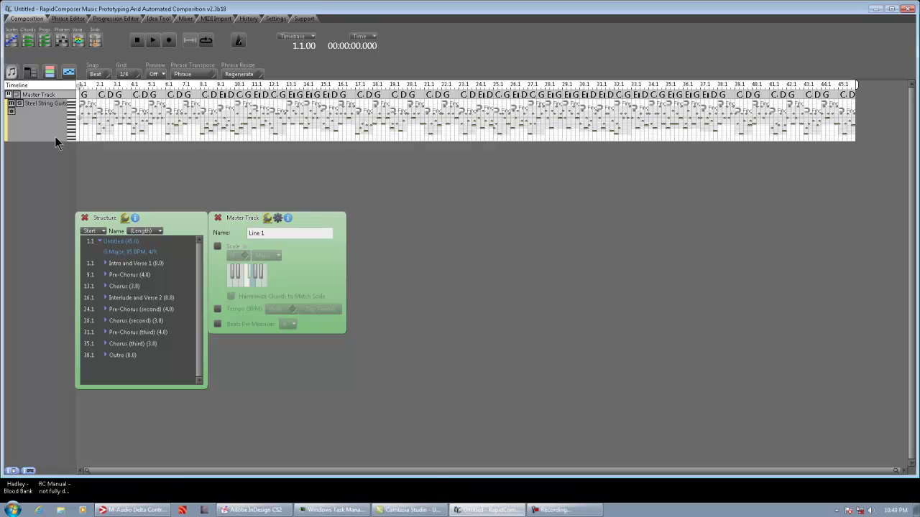
# Step: Add a new track below the guitar and set its instrument to SF2: RCBass.sf2
pyautogui.doubleClick(54, 136)
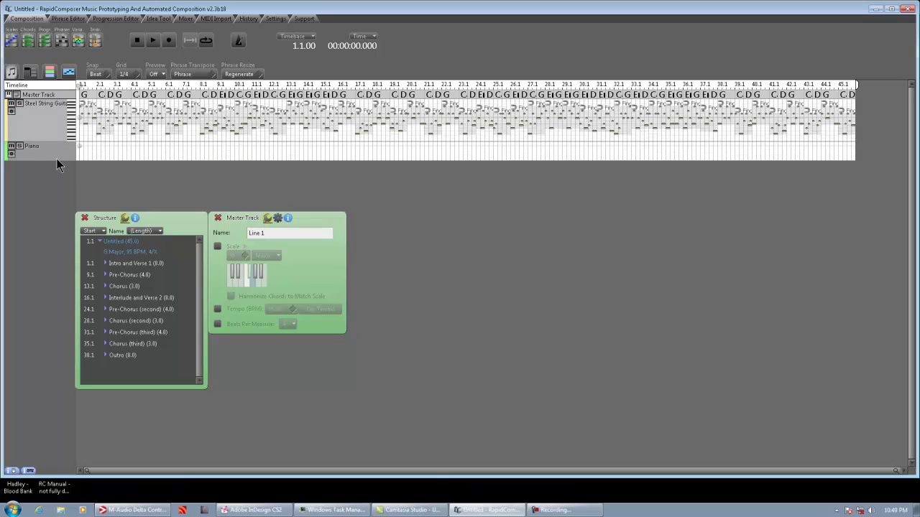
pyautogui.click(63, 162)
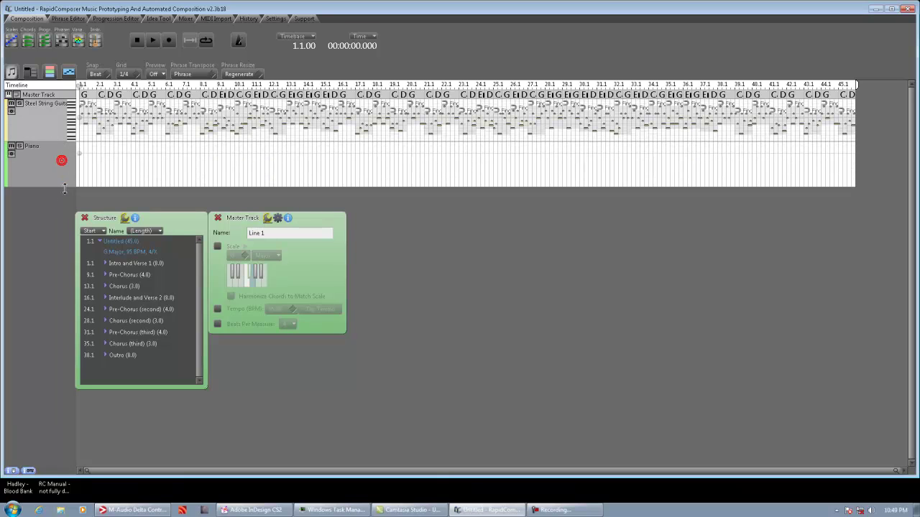
pyautogui.click(151, 228)
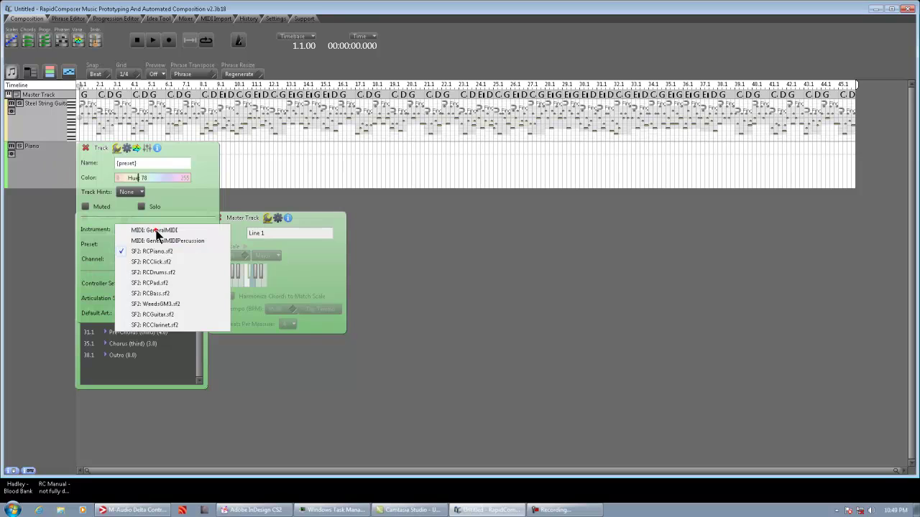
pyautogui.click(162, 291)
pyautogui.click(84, 148)
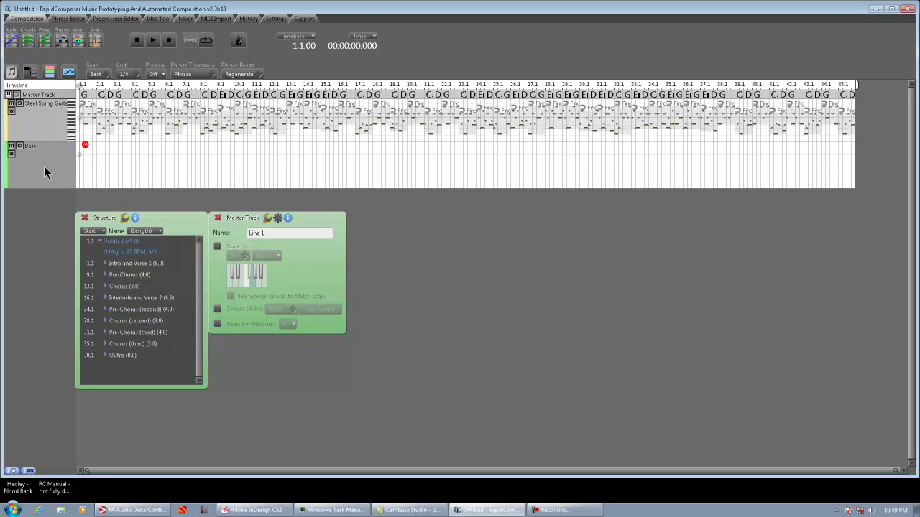
# Step: Fill the Bass track with Bassline1 [8 beats] phrases across the song
pyautogui.click(62, 41)
pyautogui.moveTo(59, 50); pyautogui.dragTo(843, 188)
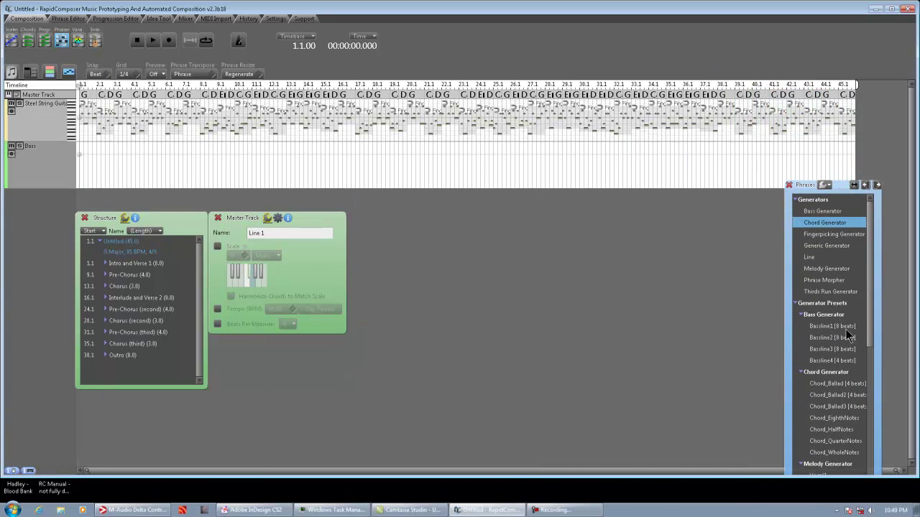
pyautogui.click(831, 328)
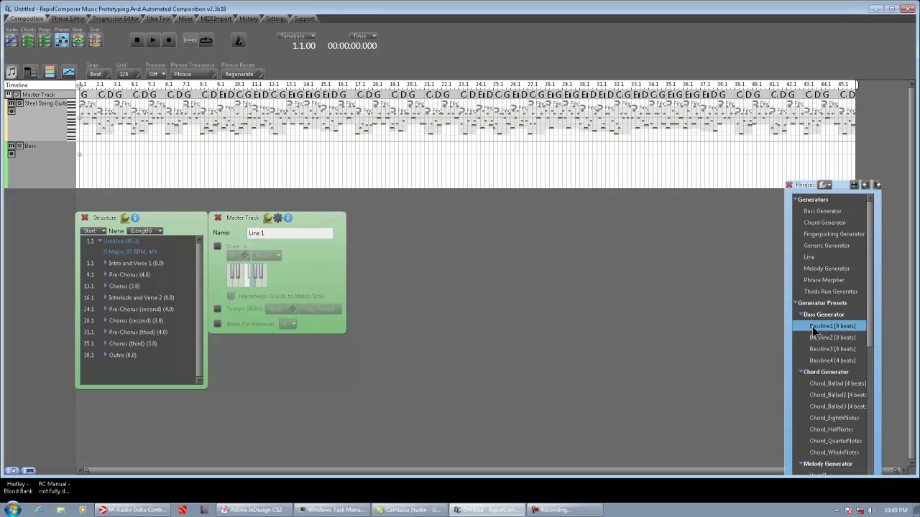
pyautogui.click(36, 161)
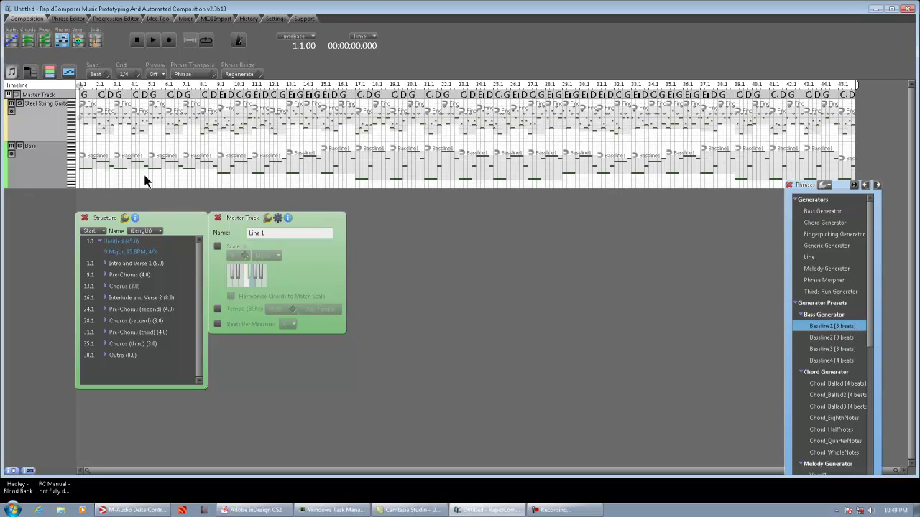
pyautogui.click(788, 186)
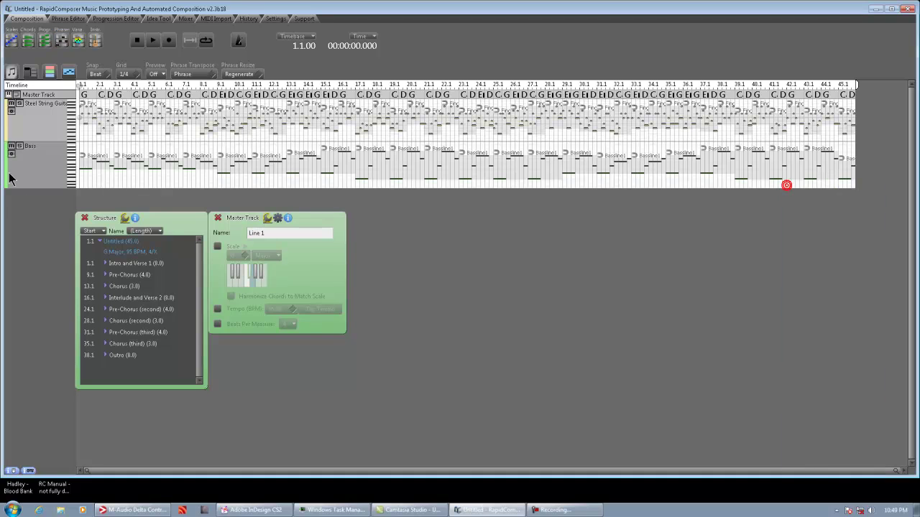
# Step: Add a taller new track below Bass and move the structure and master panels down
pyautogui.doubleClick(56, 200)
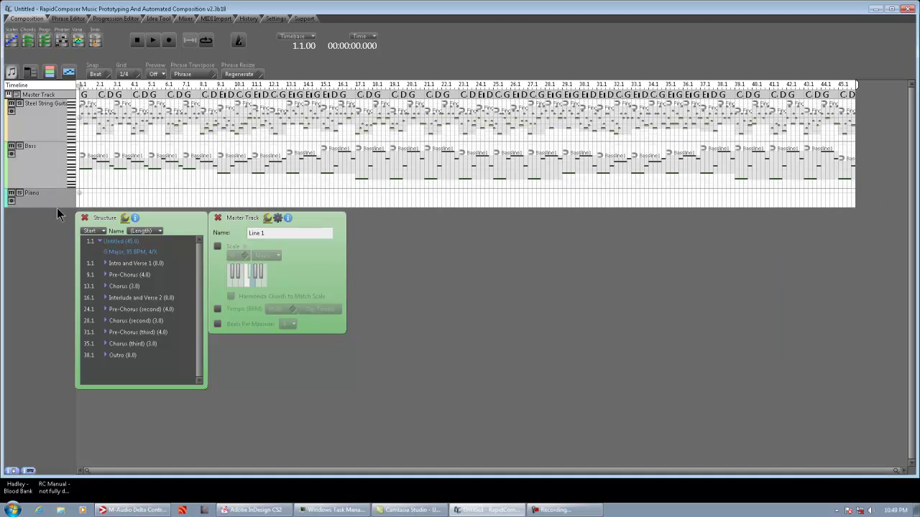
pyautogui.moveTo(57, 208); pyautogui.dragTo(57, 265)
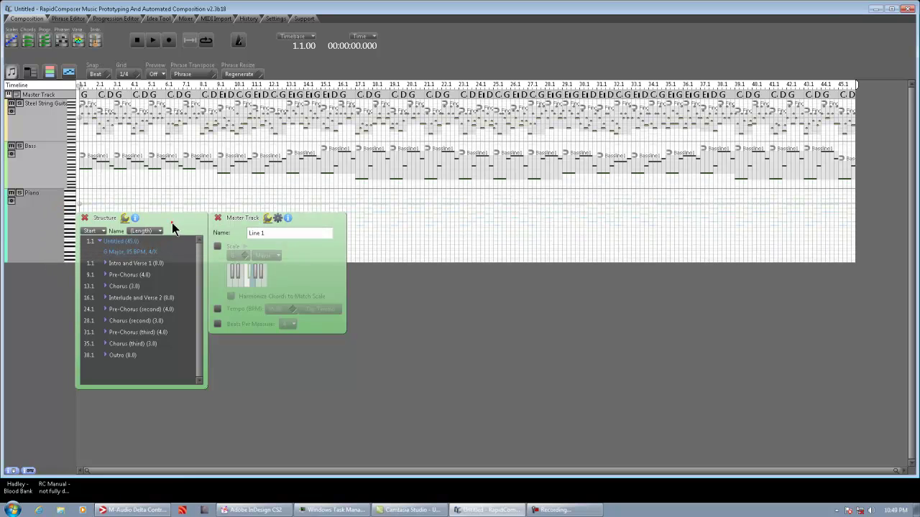
pyautogui.moveTo(173, 226); pyautogui.dragTo(172, 271)
pyautogui.moveTo(237, 216); pyautogui.dragTo(241, 303)
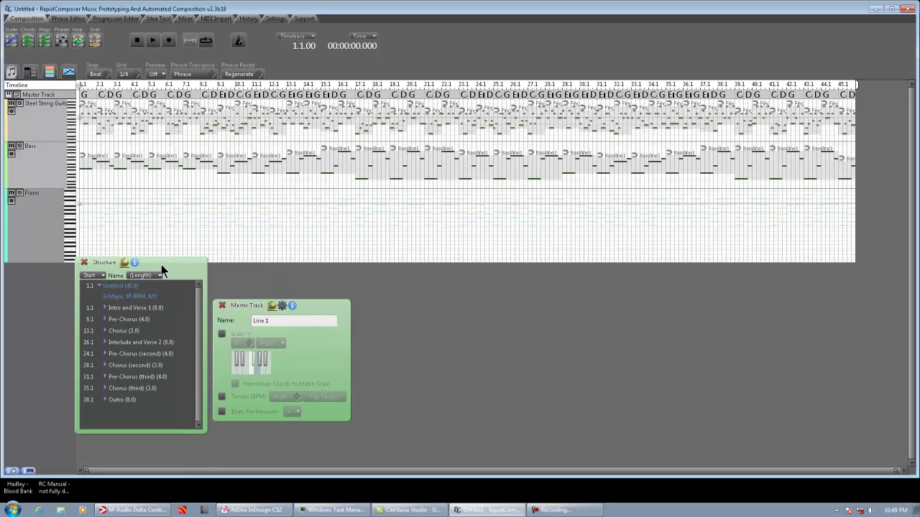
pyautogui.moveTo(161, 265); pyautogui.dragTo(163, 291)
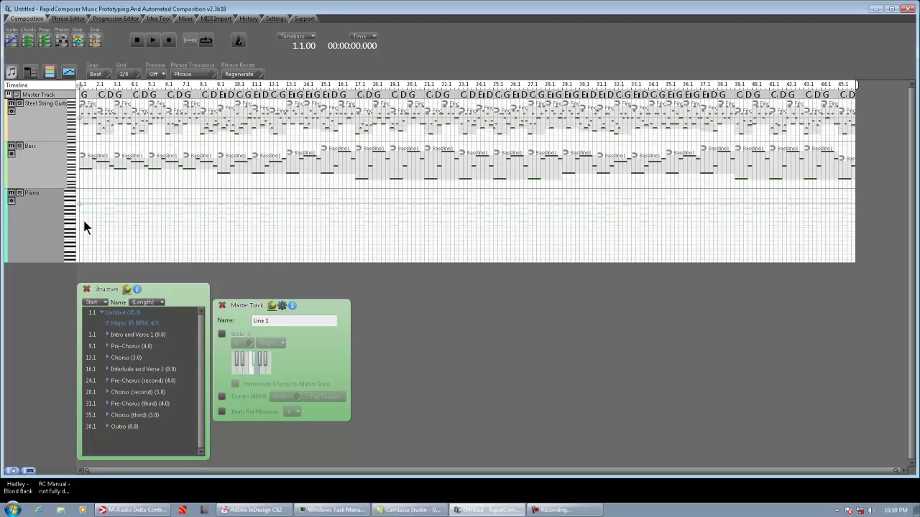
# Step: Set the new track's instrument to SF2: RCClarinet.sf2
pyautogui.click(45, 217)
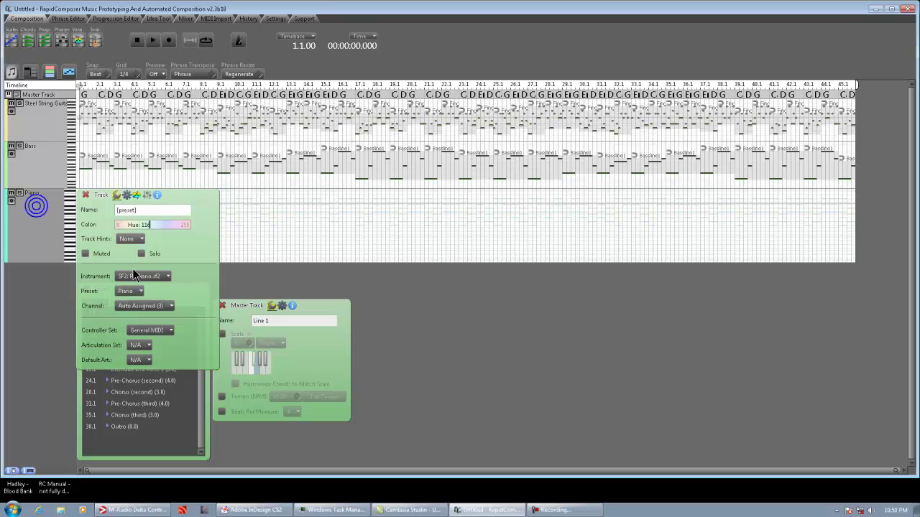
pyautogui.click(149, 277)
pyautogui.click(169, 372)
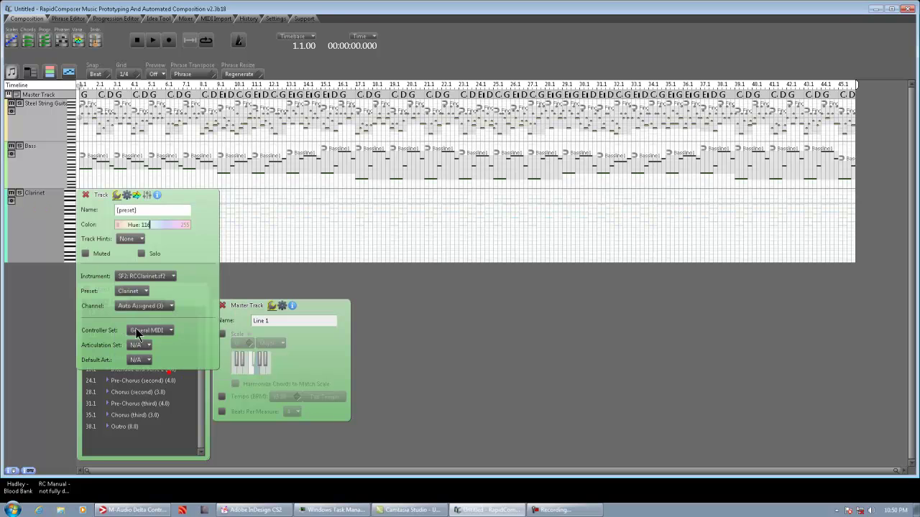
pyautogui.click(147, 276)
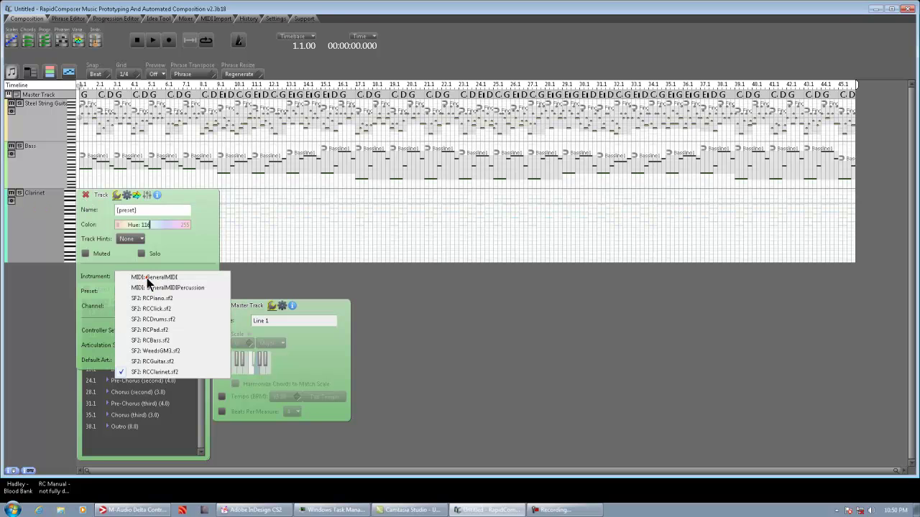
pyautogui.click(113, 264)
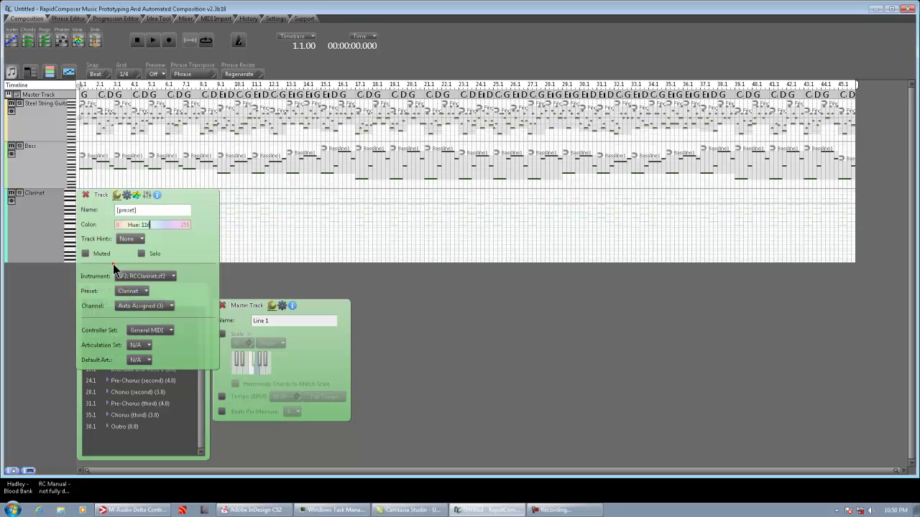
pyautogui.click(85, 197)
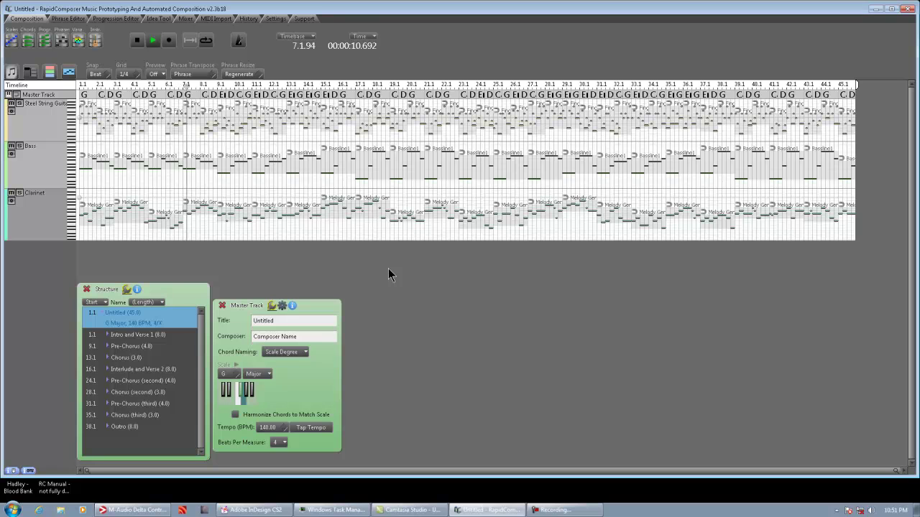
# Step: Raise the Clarinet track's Volume controller to 63
pyautogui.click(35, 216)
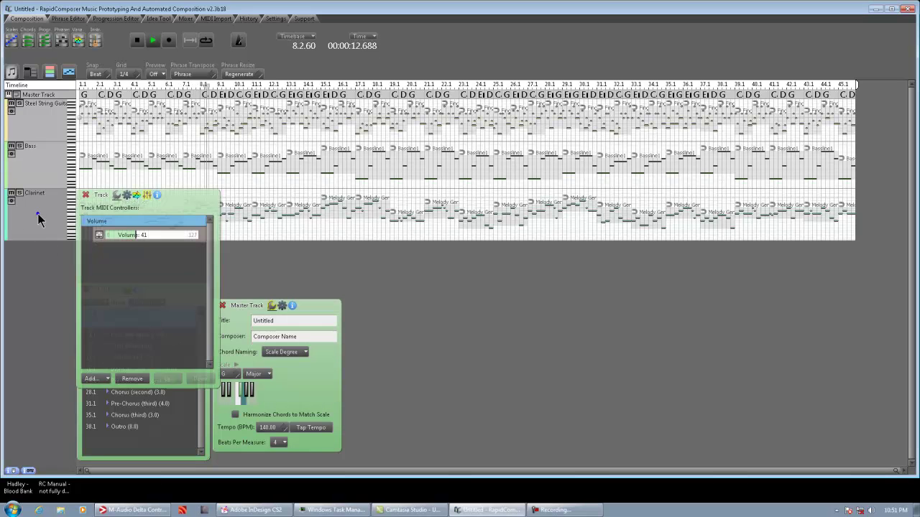
pyautogui.moveTo(132, 234); pyautogui.dragTo(151, 236)
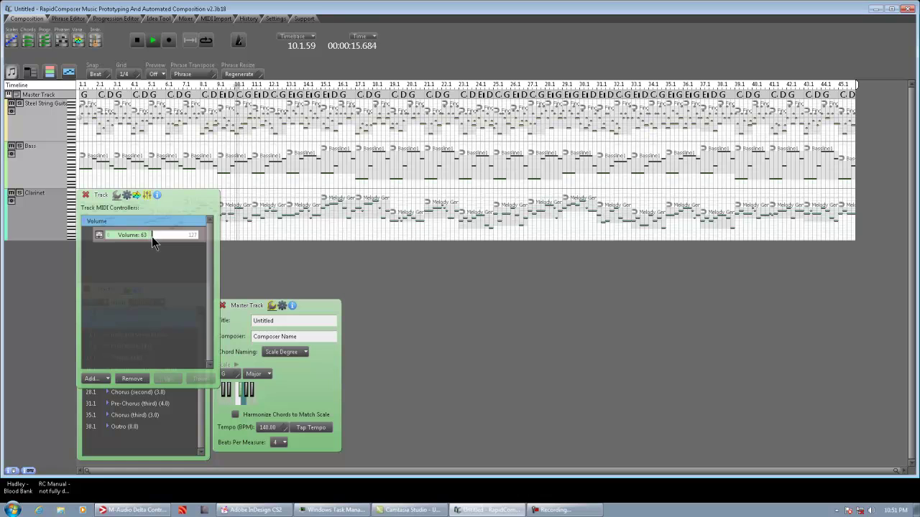
pyautogui.click(87, 195)
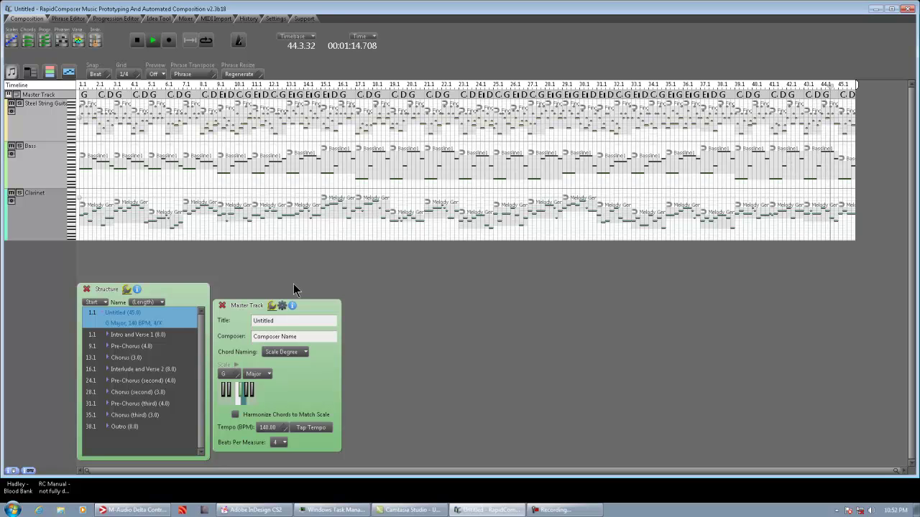
# Step: Stop playback and loop the Intro and Verse 1 section, bars 1 to 8
pyautogui.click(139, 41)
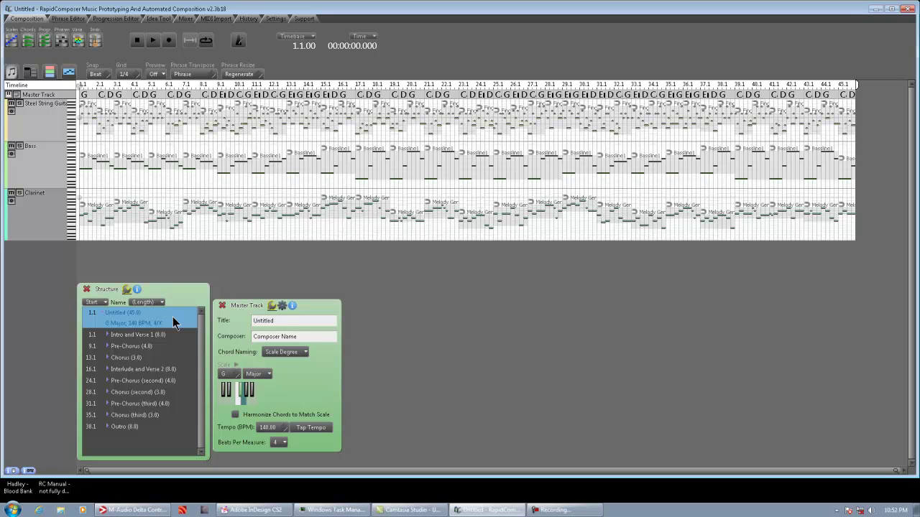
pyautogui.press('Down')
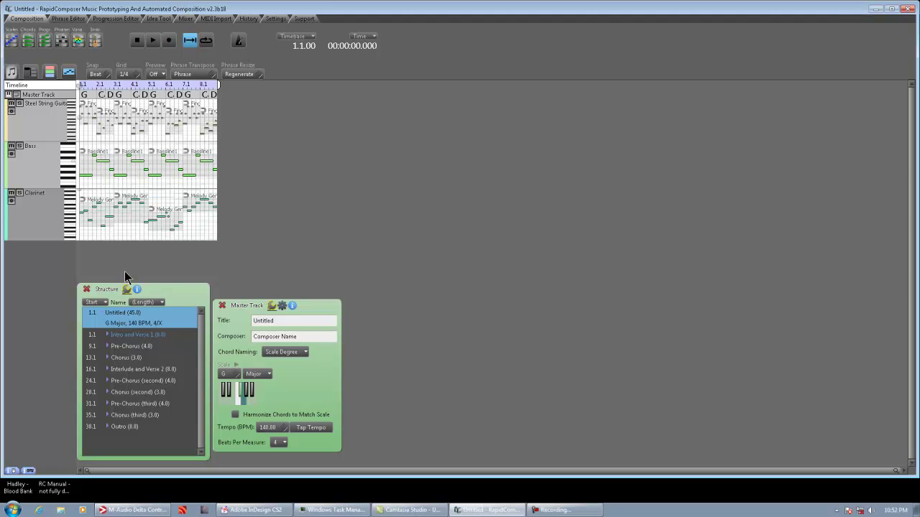
# Step: Browse Pre-Chorus, Intro and Verse 1, and Chorus zoomed in, then zoom out to all 45 bars
pyautogui.press('Down')
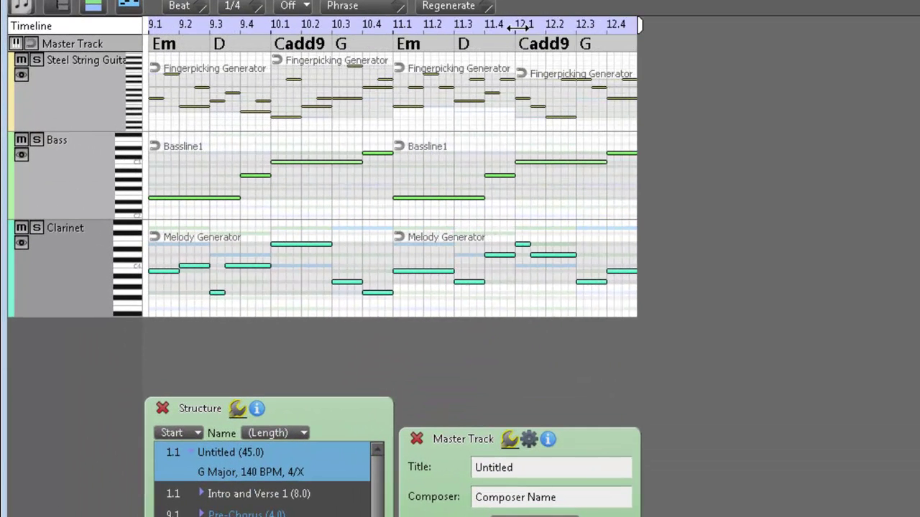
pyautogui.moveTo(519, 27); pyautogui.dragTo(561, 23)
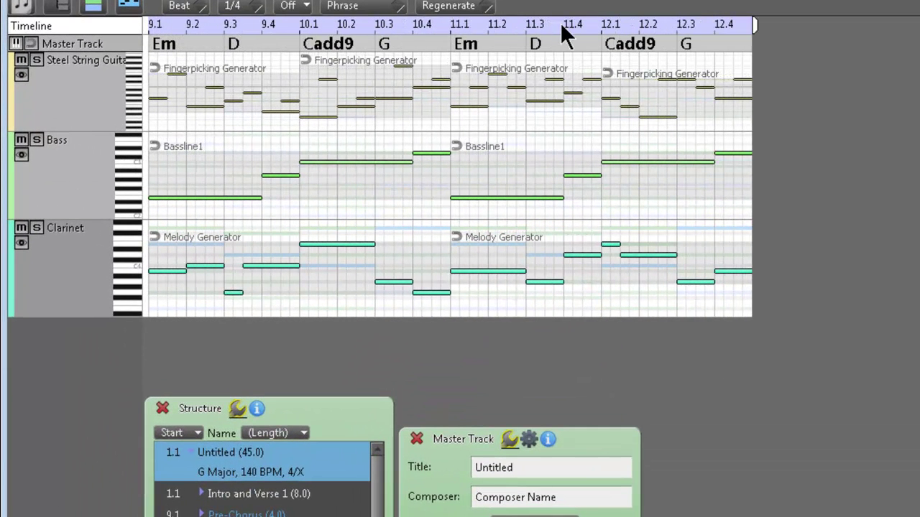
pyautogui.press('Up')
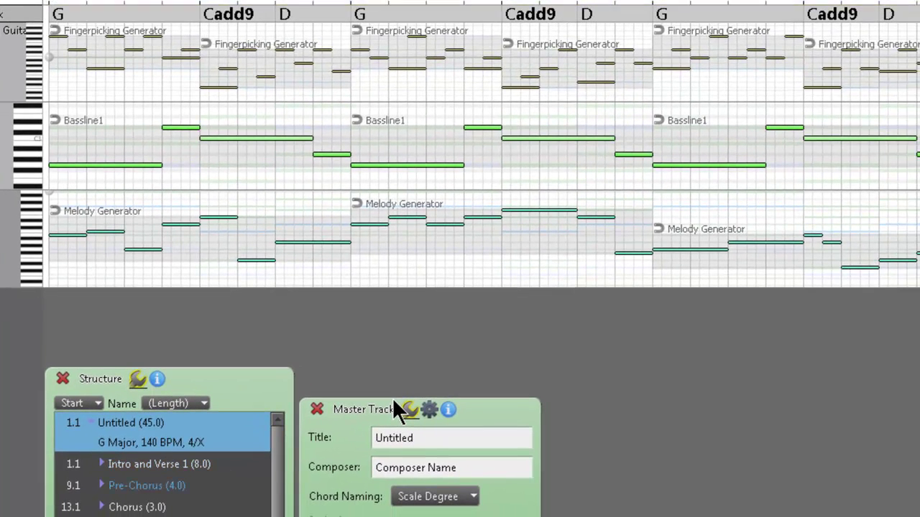
pyautogui.press('Down')
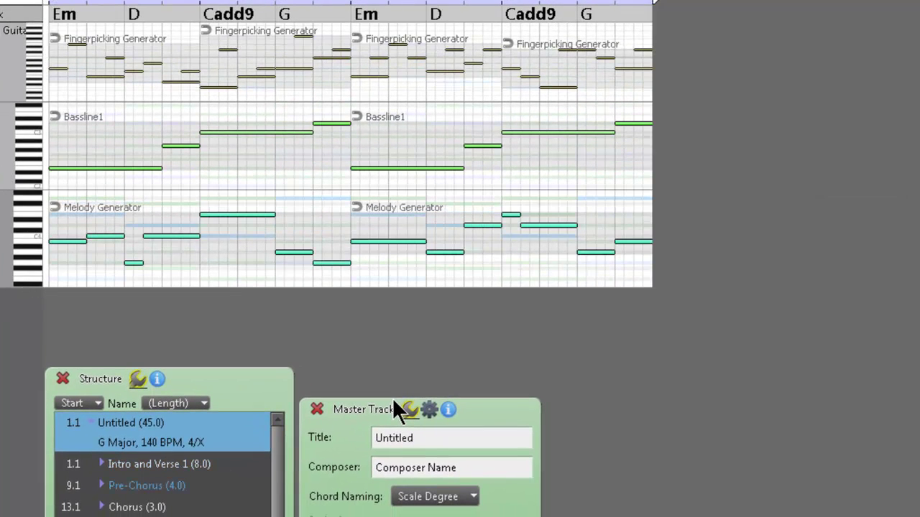
pyautogui.press('Down')
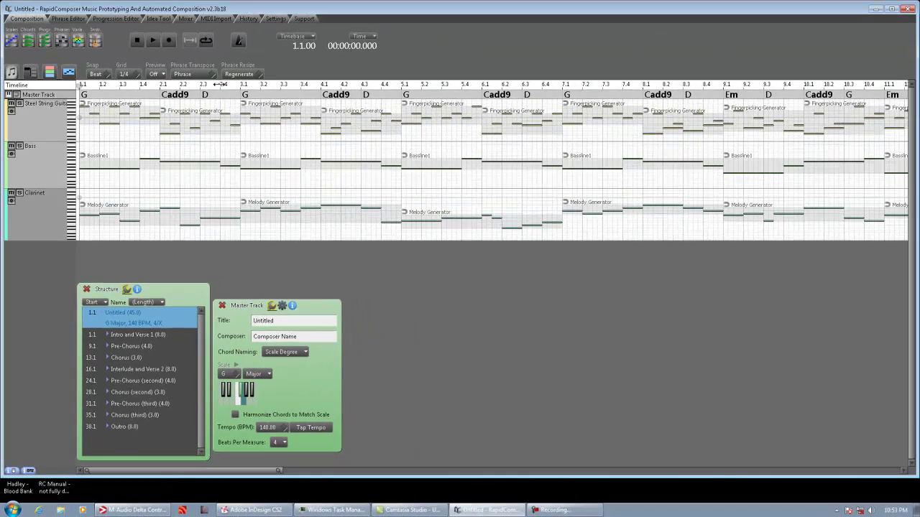
pyautogui.moveTo(230, 58); pyautogui.dragTo(180, 85)
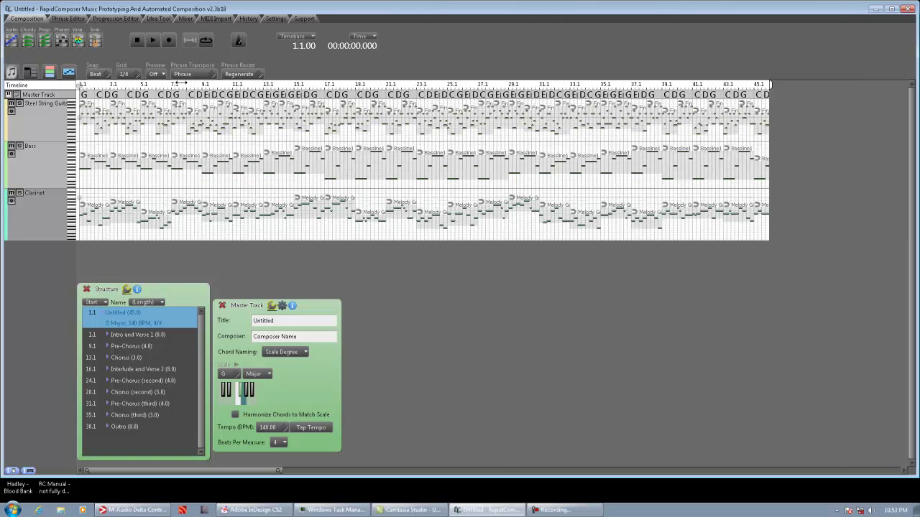